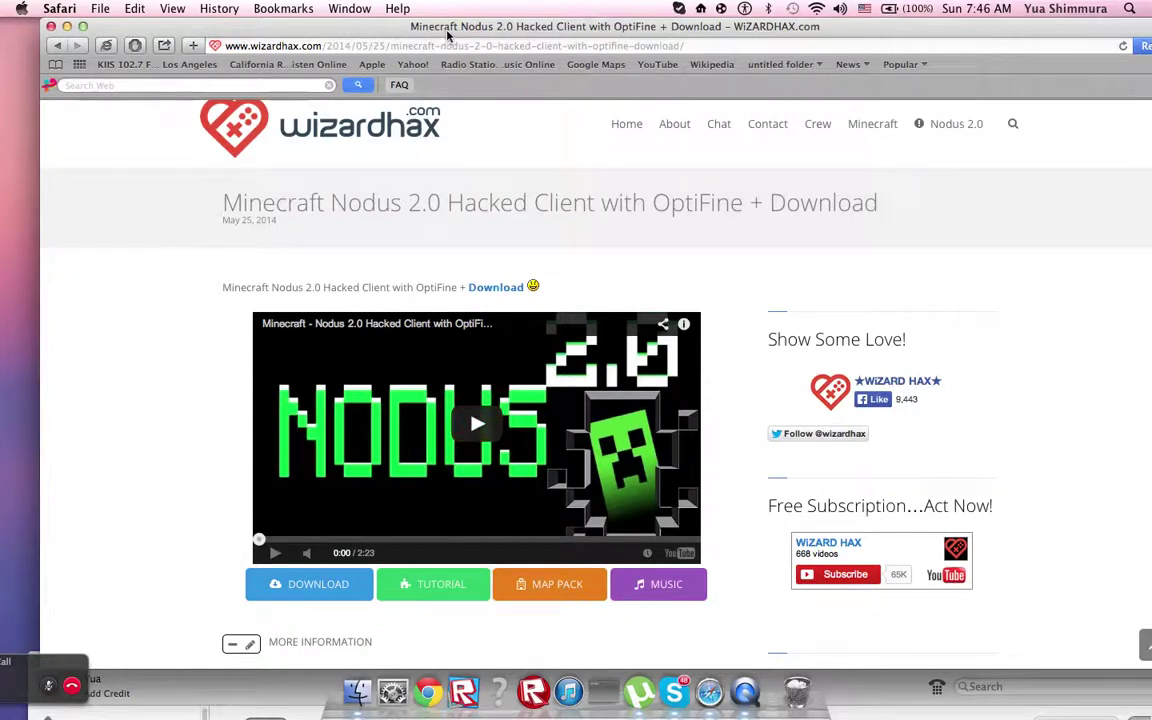
# Move the Safari window with the Nodus 2.0 page down to uncover the desktop icons.
pyautogui.moveTo(447, 34); pyautogui.dragTo(455, 444)
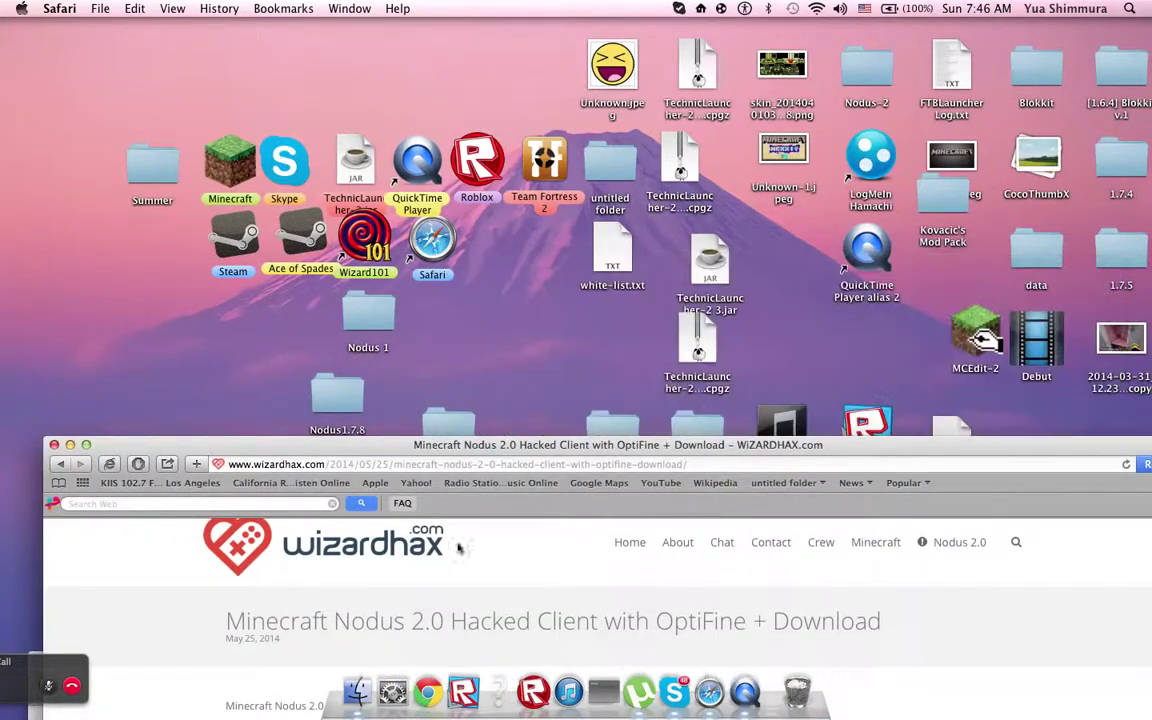
# Open a Finder window at the top left and go to ~/Library/Application Support/.
pyautogui.click(358, 686)
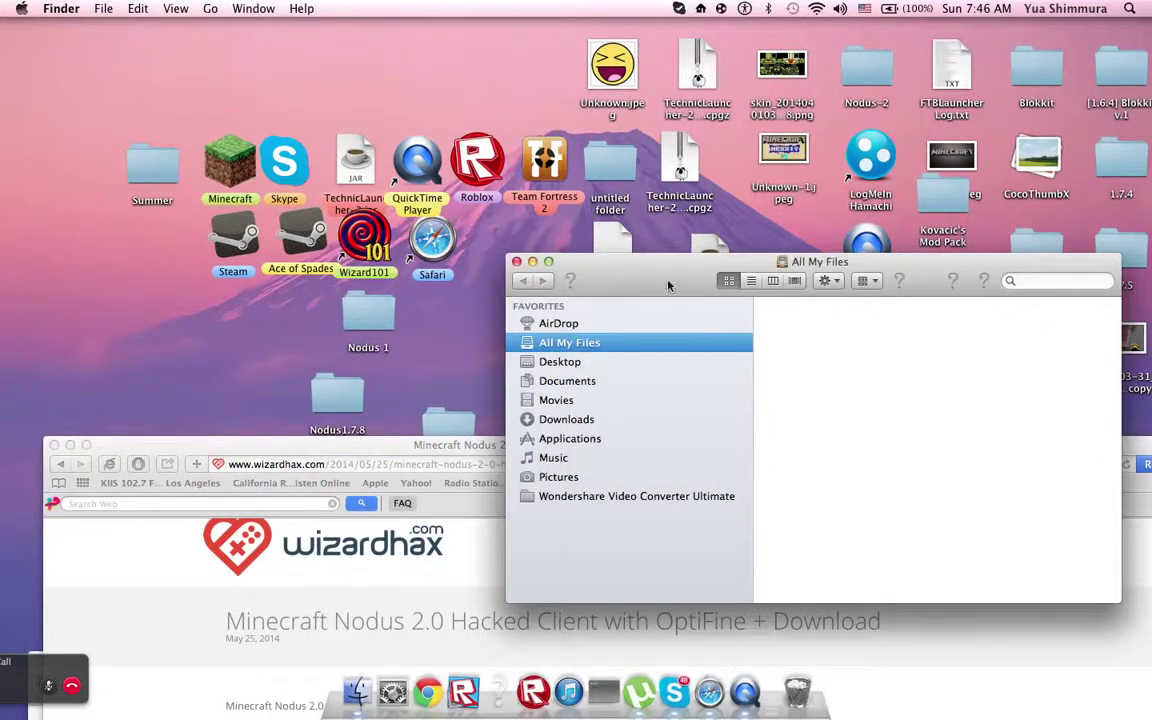
pyautogui.moveTo(669, 286)
pyautogui.mouseDown()
pyautogui.moveTo(492, 59)
pyautogui.moveTo(472, 51)
pyautogui.mouseUp()
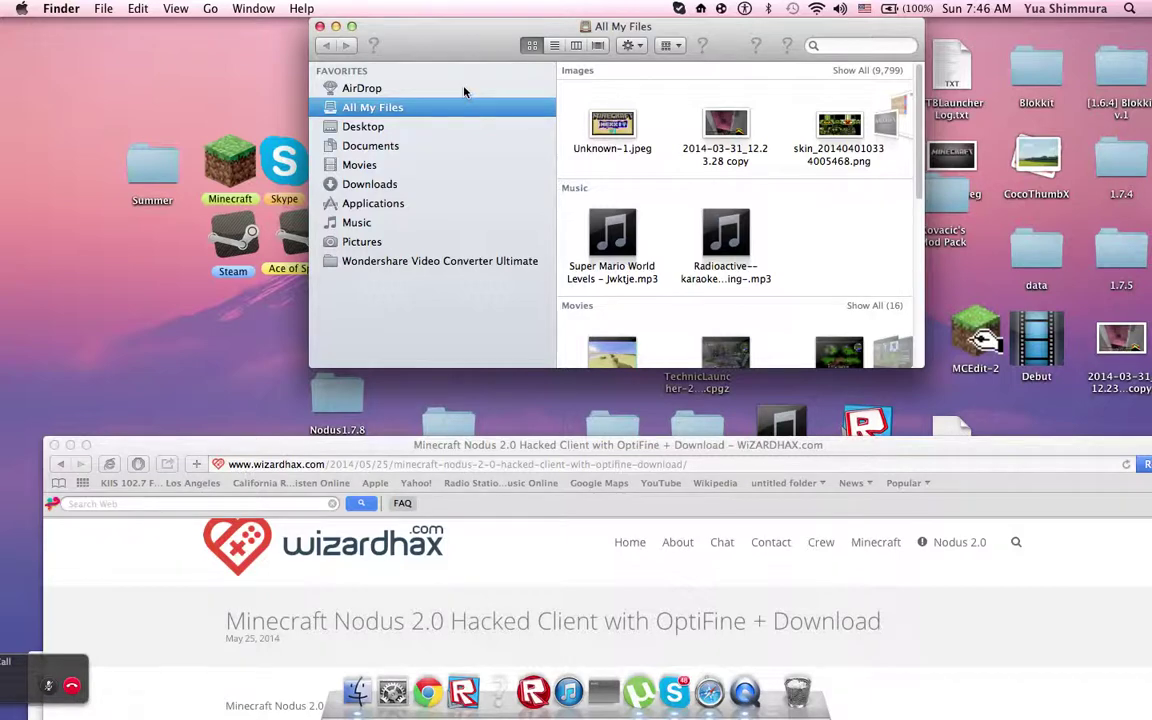
pyautogui.press('super+shift+g')
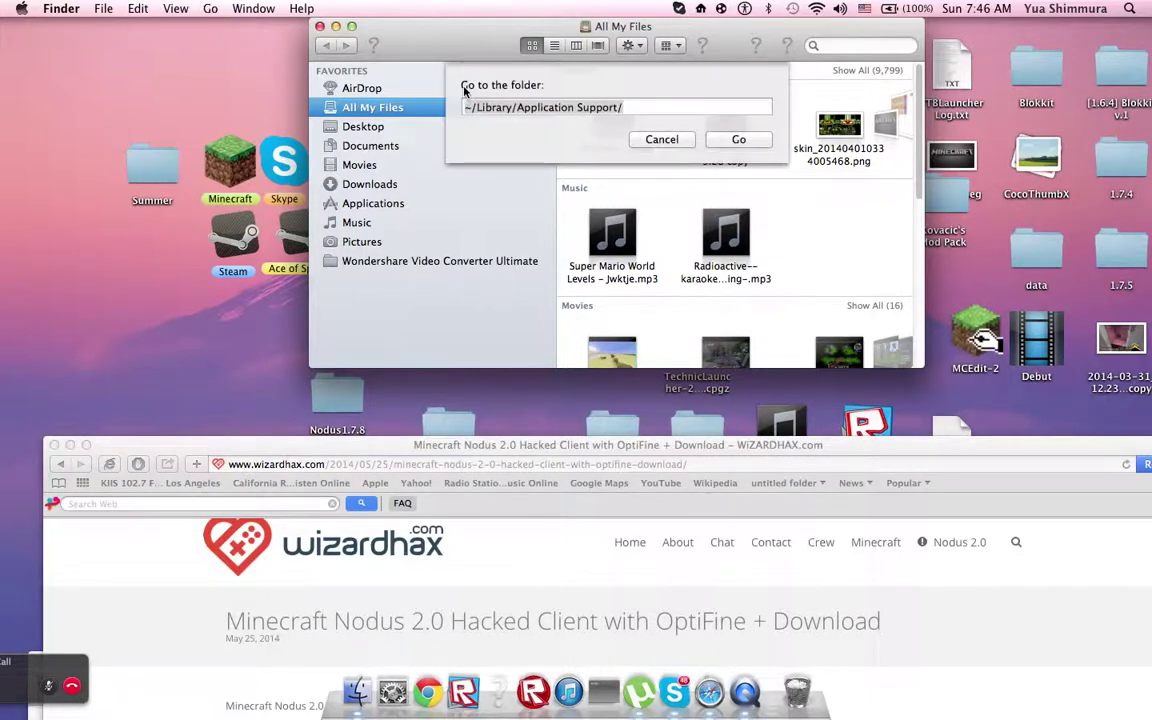
pyautogui.click(616, 107)
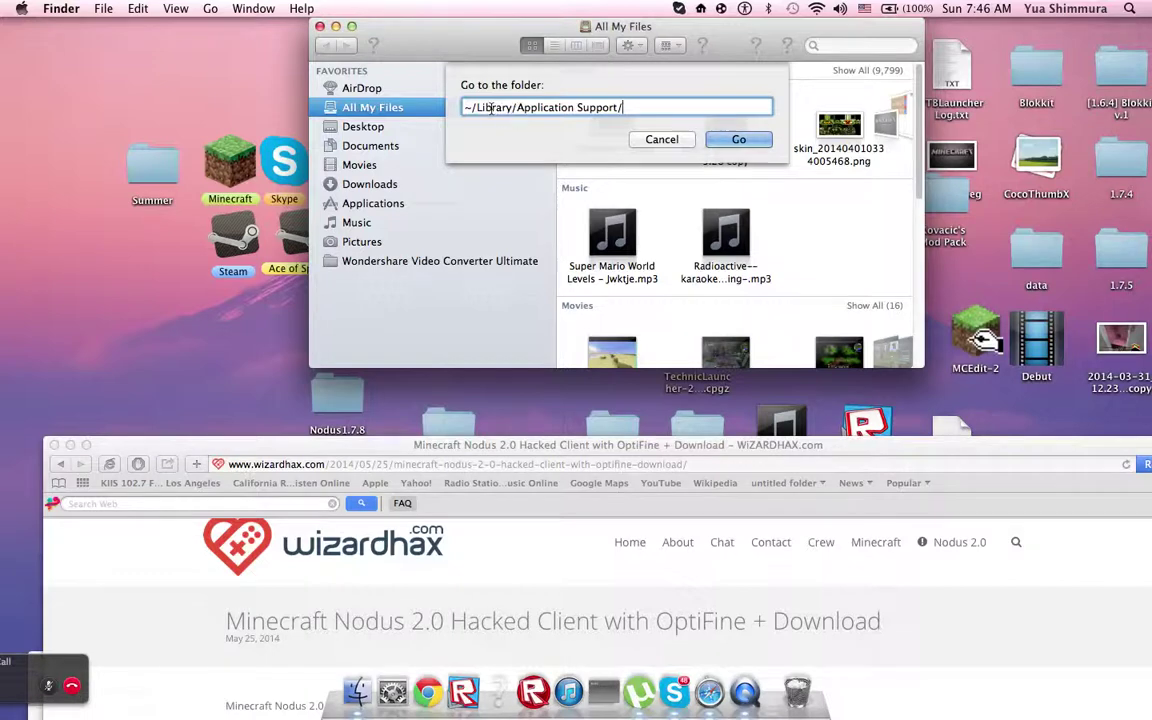
pyautogui.click(758, 140)
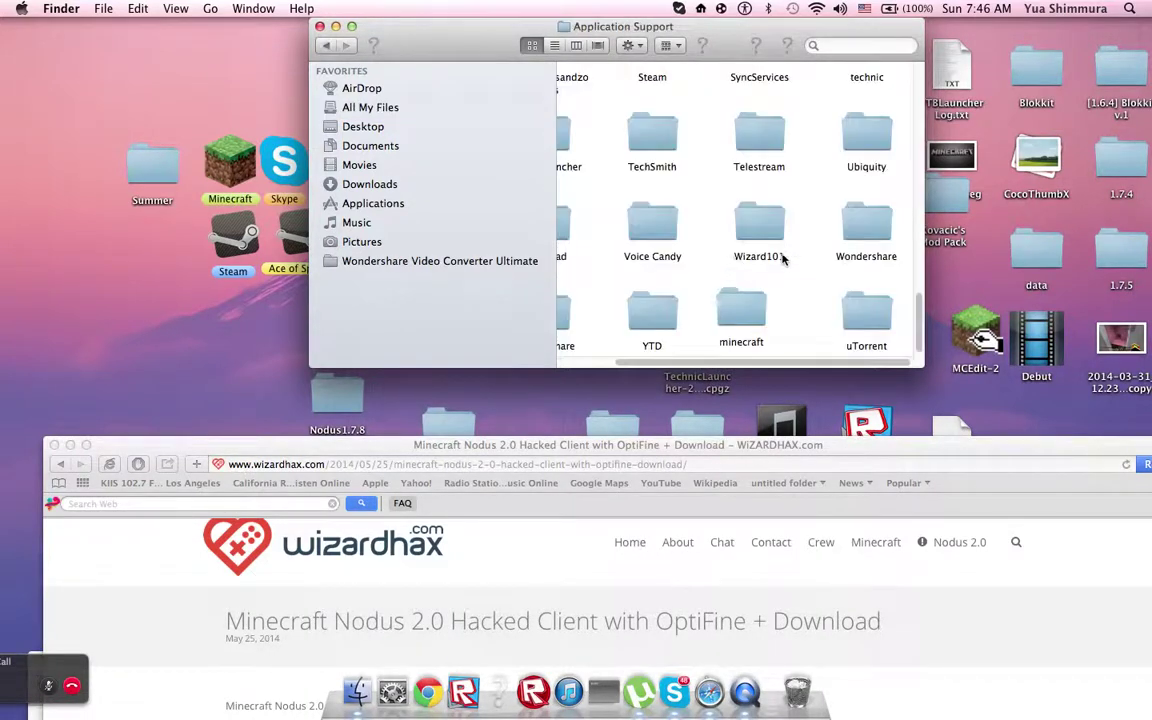
# Open the minecraft folder, then its versions subfolder listing 1.6.4 through Rubix.
pyautogui.scroll(10, 717, 160)
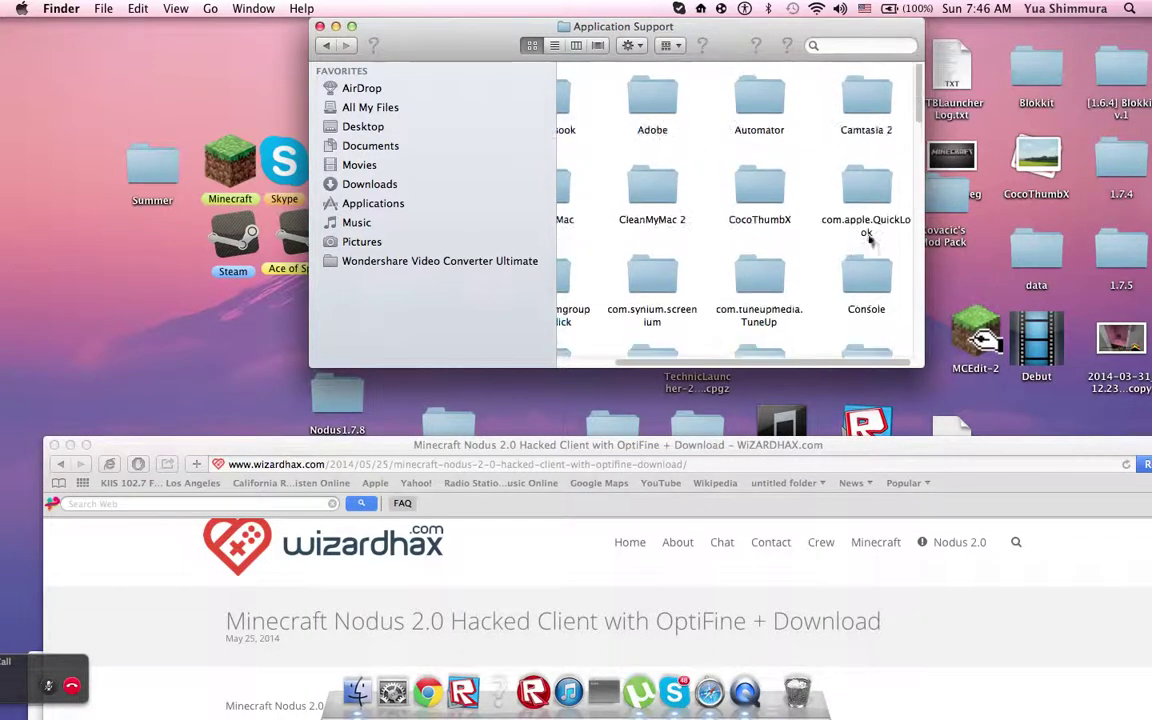
pyautogui.moveTo(918, 103)
pyautogui.mouseDown()
pyautogui.moveTo(930, 343)
pyautogui.moveTo(834, 334)
pyautogui.mouseUp()
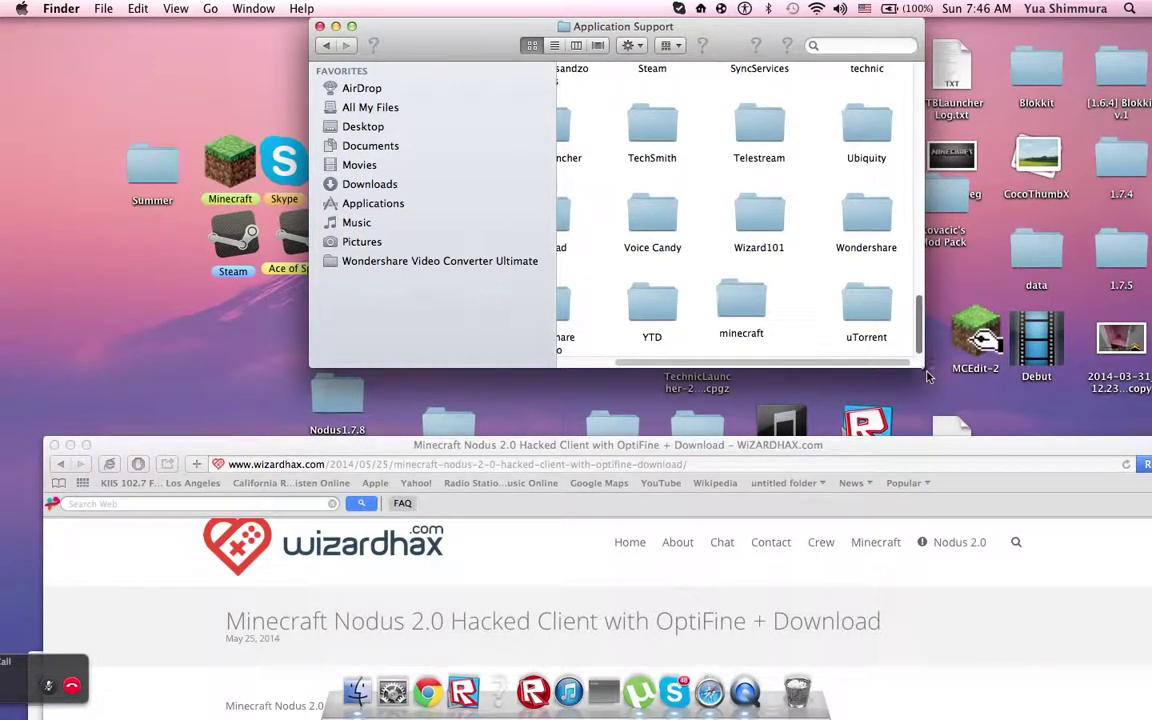
pyautogui.doubleClick(731, 307)
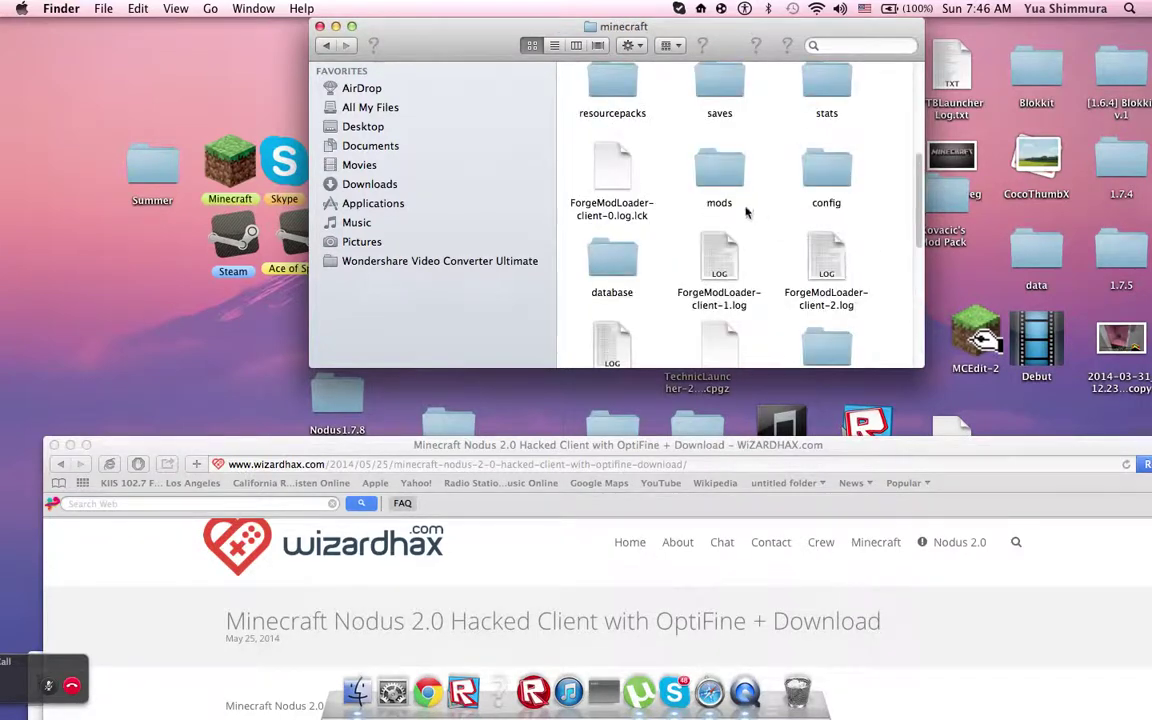
pyautogui.scroll(-2, 745, 212)
pyautogui.scroll(3, 745, 212)
pyautogui.scroll(-10, 745, 212)
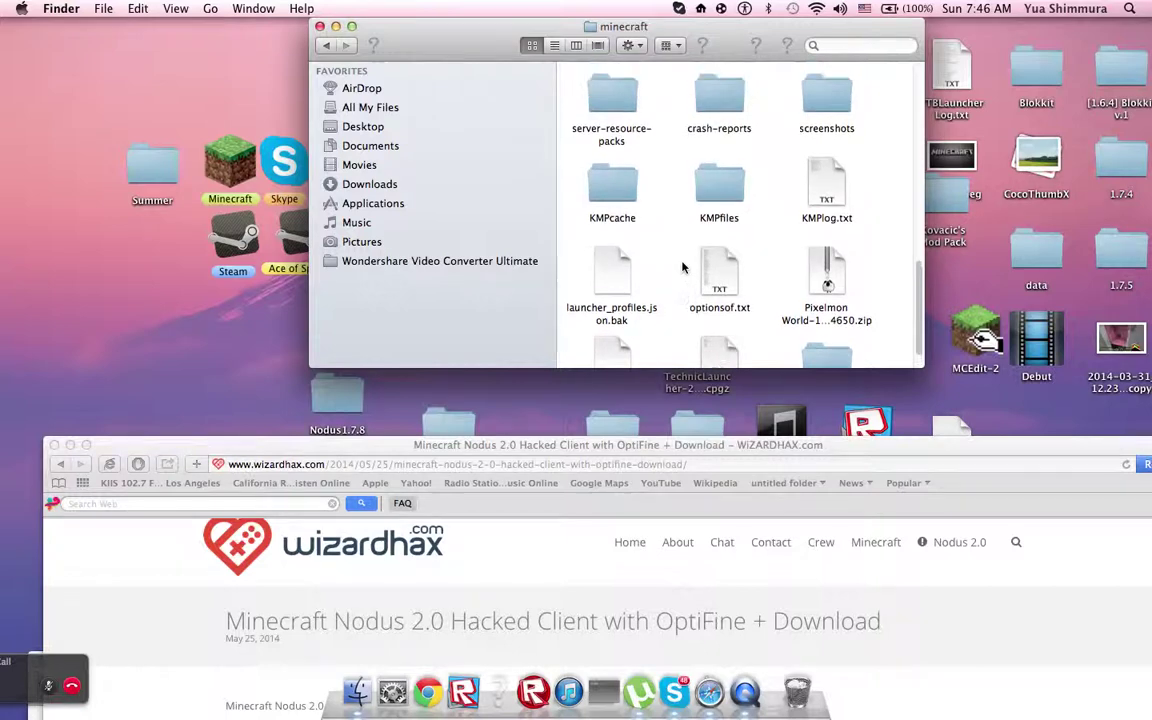
pyautogui.scroll(3, 689, 265)
pyautogui.scroll(3, 689, 265)
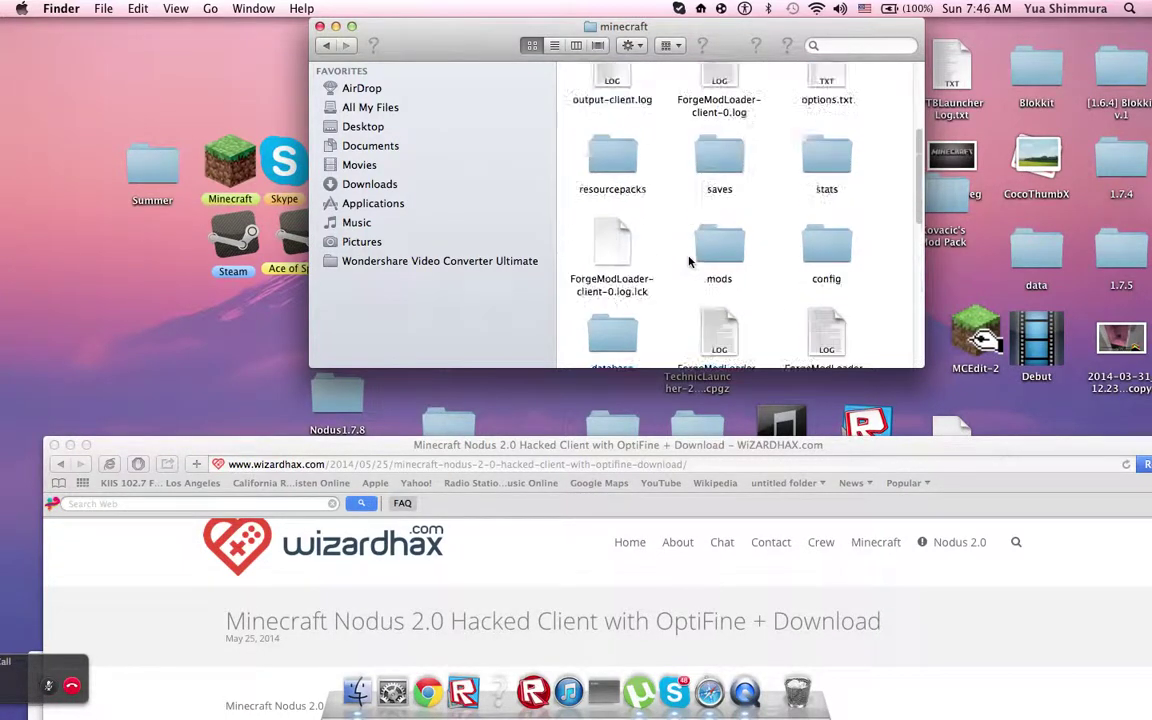
pyautogui.scroll(3, 721, 236)
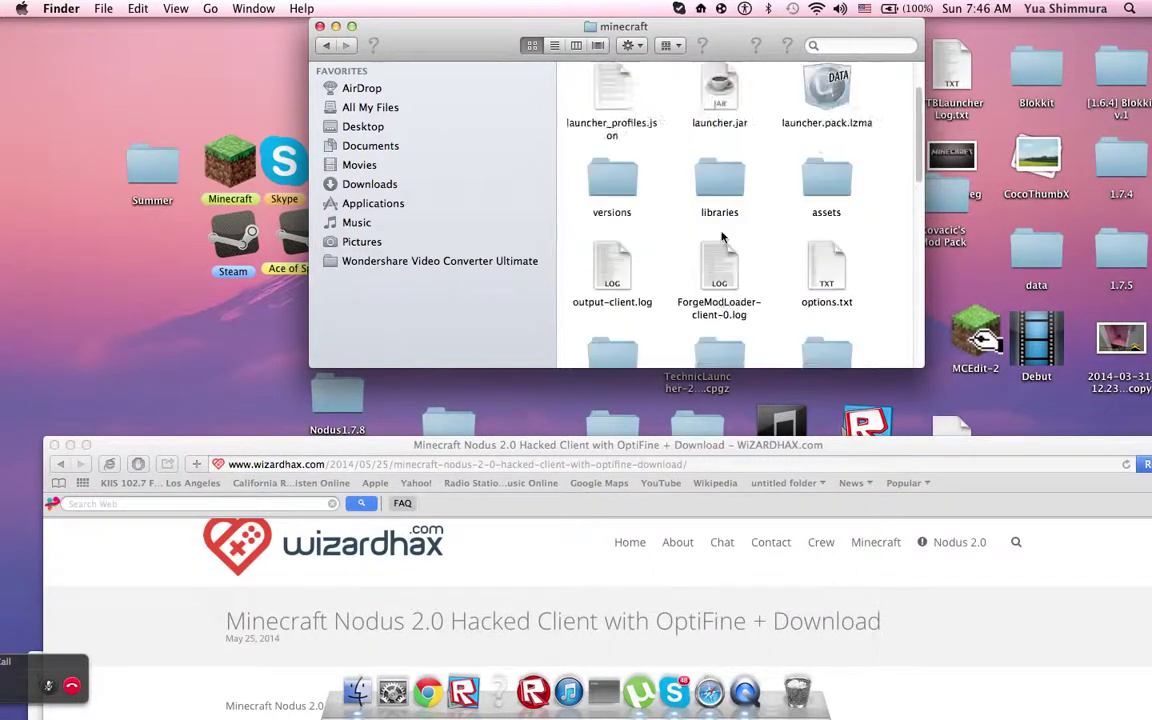
pyautogui.doubleClick(607, 202)
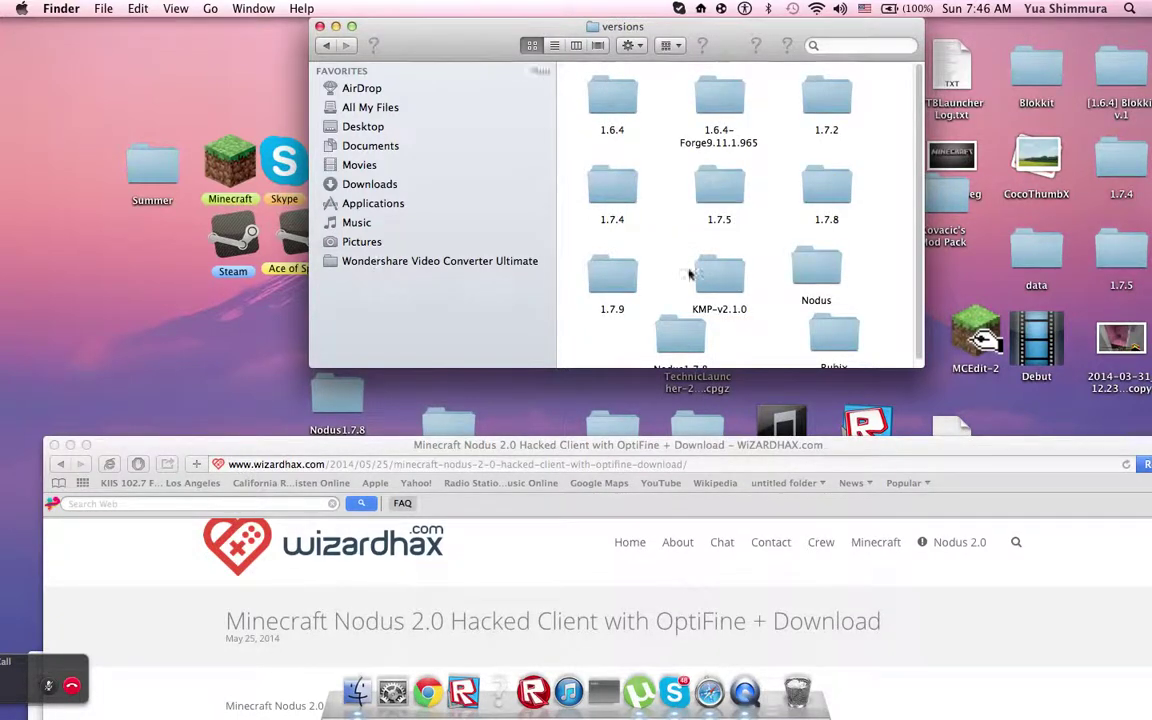
pyautogui.scroll(-1, 608, 180)
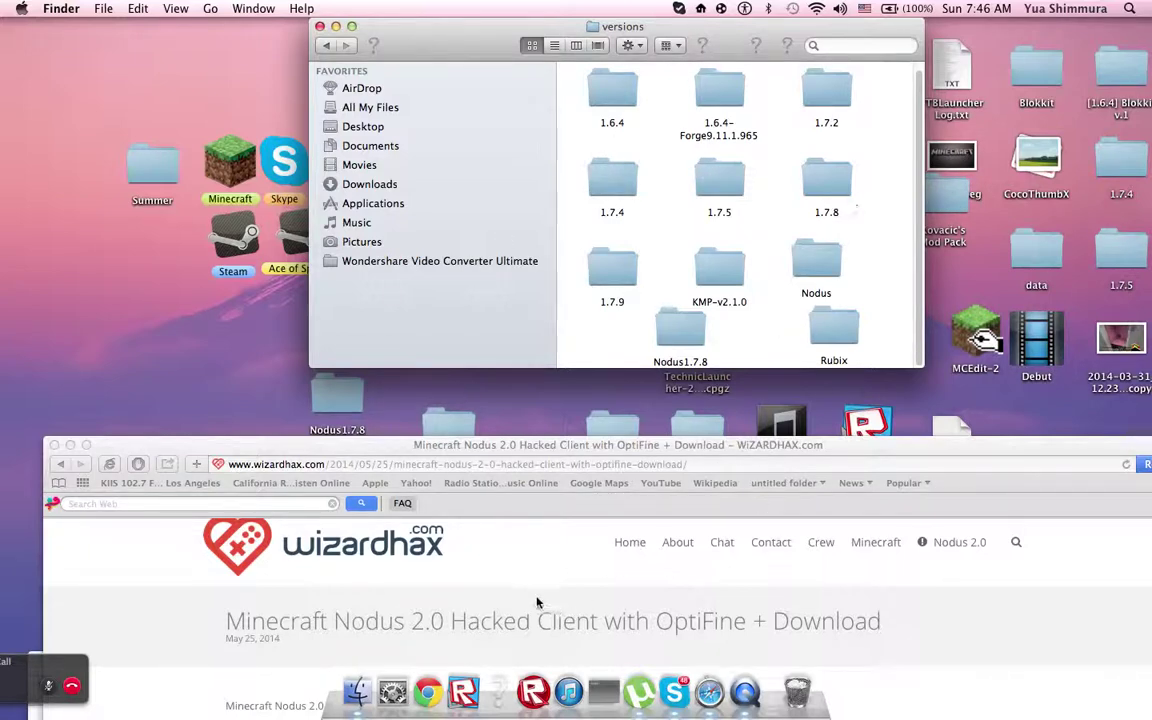
# Bring Safari back up, skip the adf.ly ad, and jump to the Nodus page's Download section.
pyautogui.moveTo(459, 456)
pyautogui.mouseDown()
pyautogui.moveTo(487, 38)
pyautogui.moveTo(469, 38)
pyautogui.mouseUp()
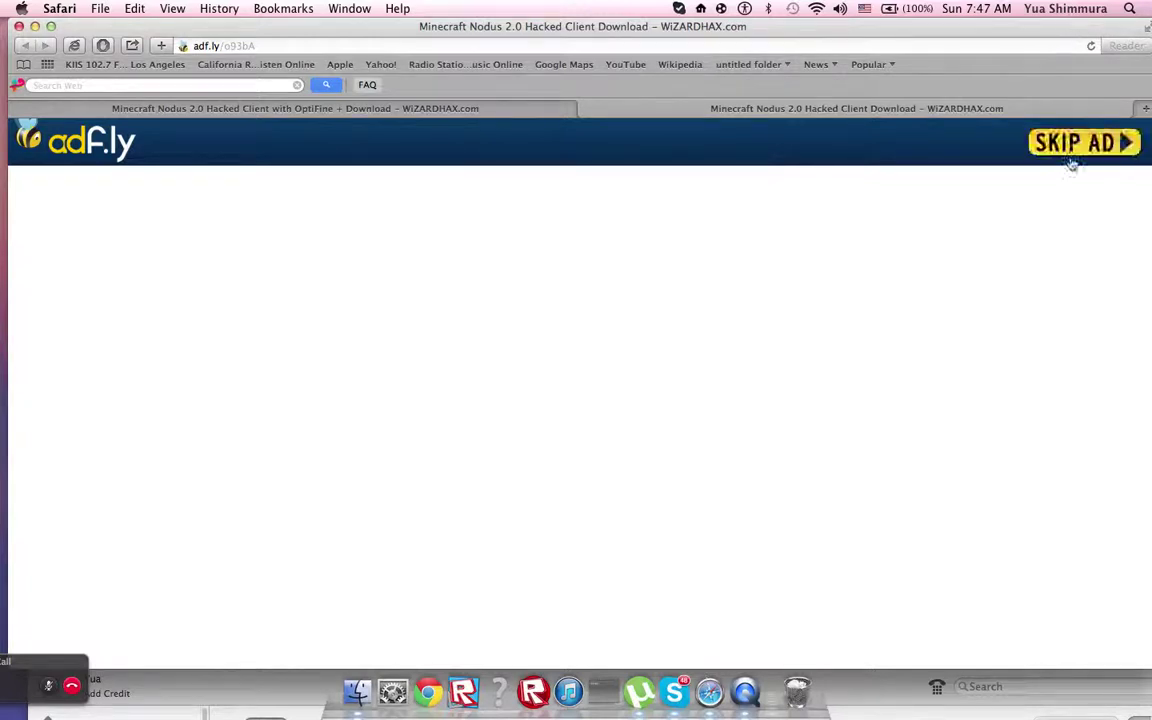
pyautogui.click(1068, 146)
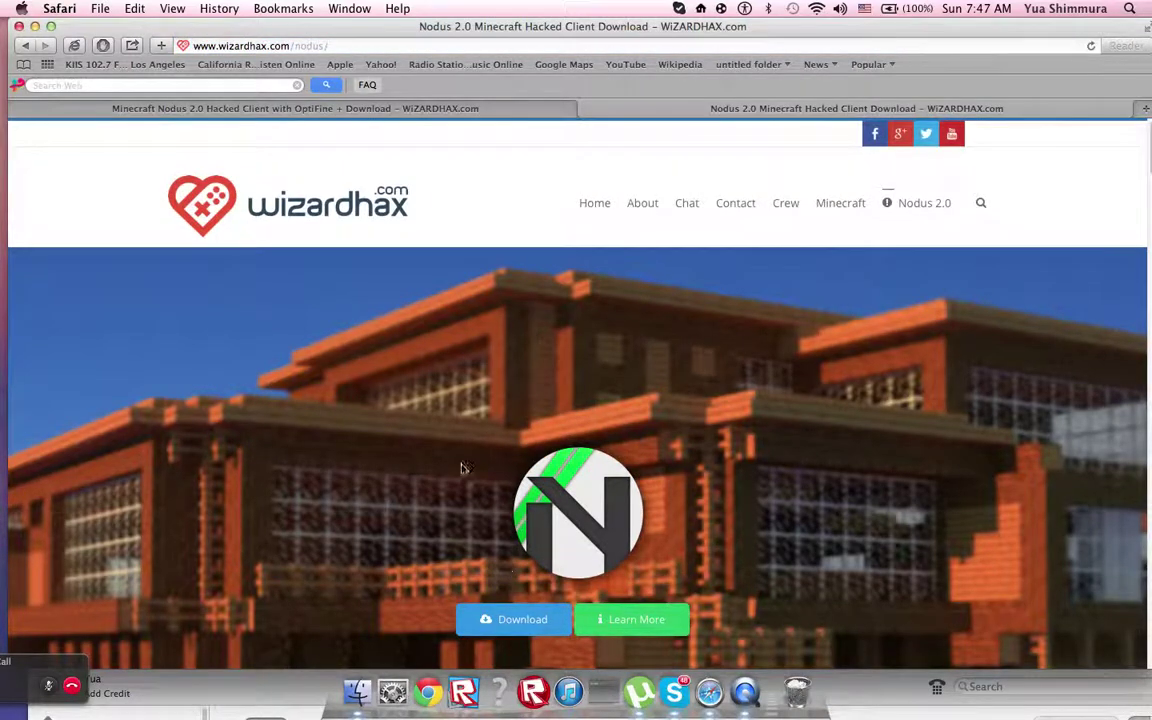
pyautogui.scroll(-2, 470, 520)
pyautogui.click(500, 562)
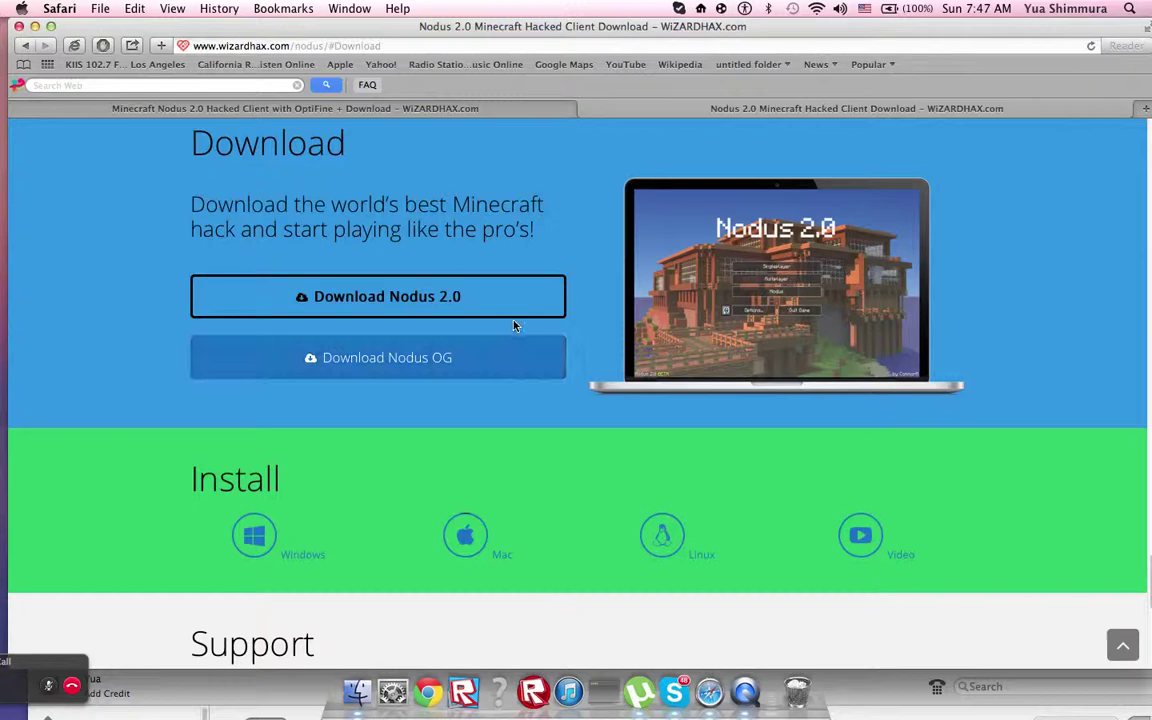
# Follow the Download Nodus 2.0 link past the adf.ly ad and copy its download link.
pyautogui.click(452, 318)
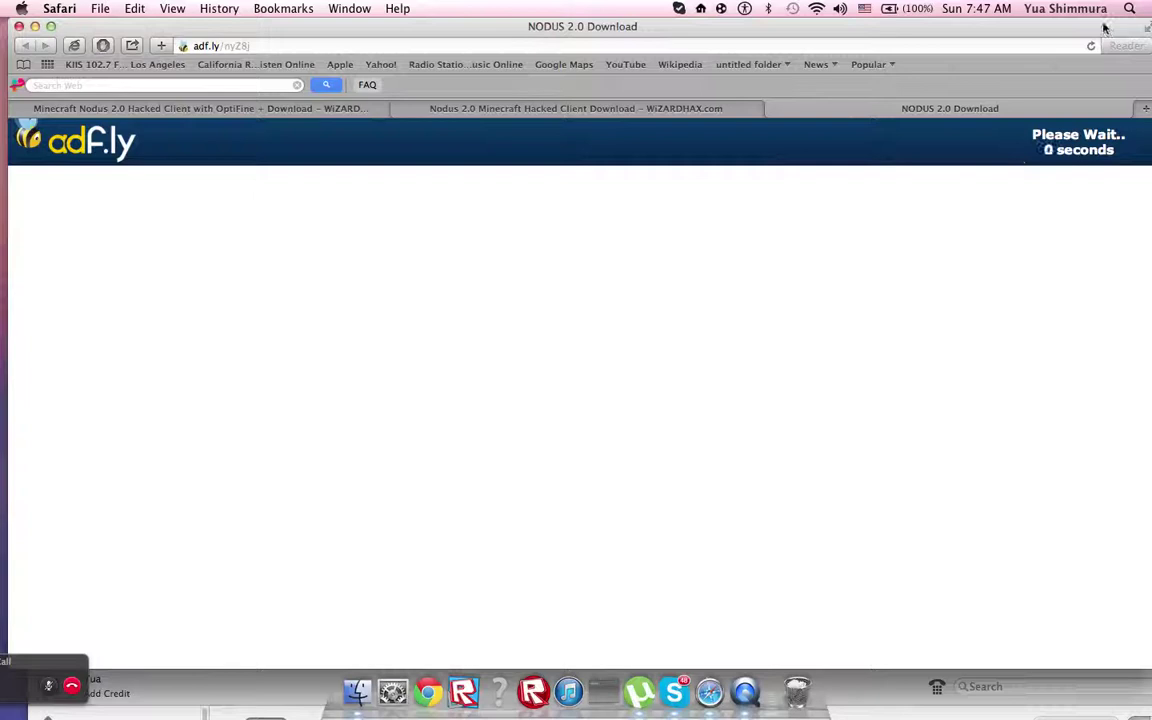
pyautogui.click(1075, 148)
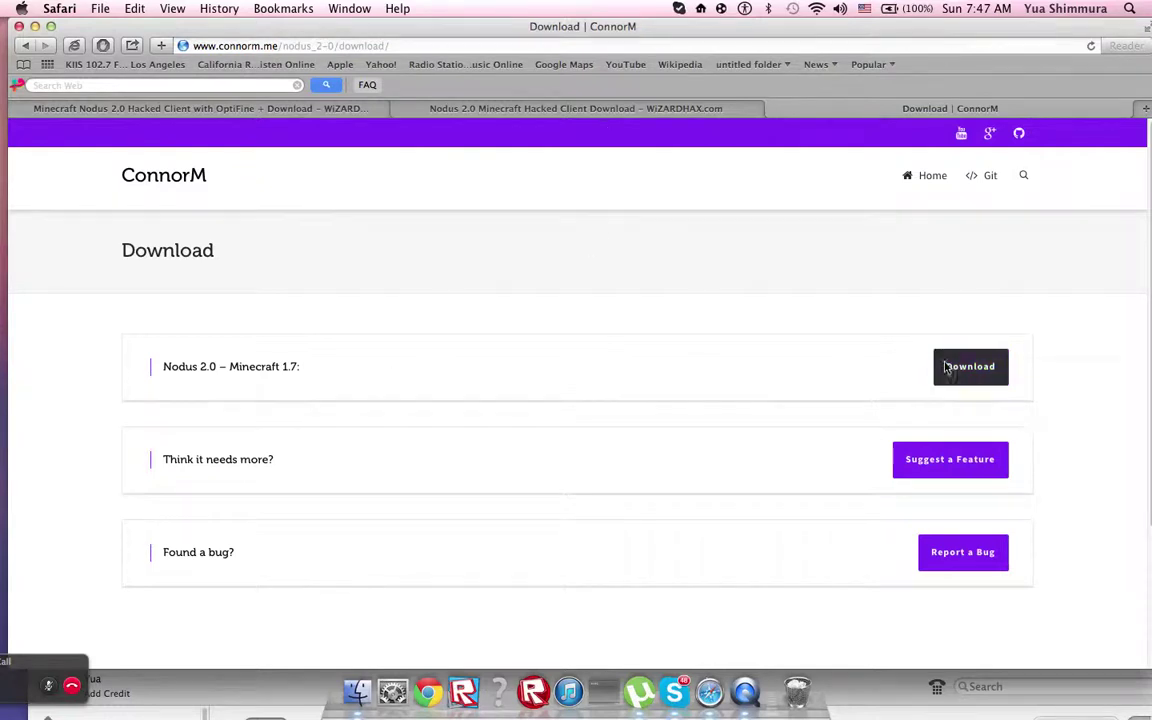
pyautogui.rightClick(945, 367)
pyautogui.click(982, 478)
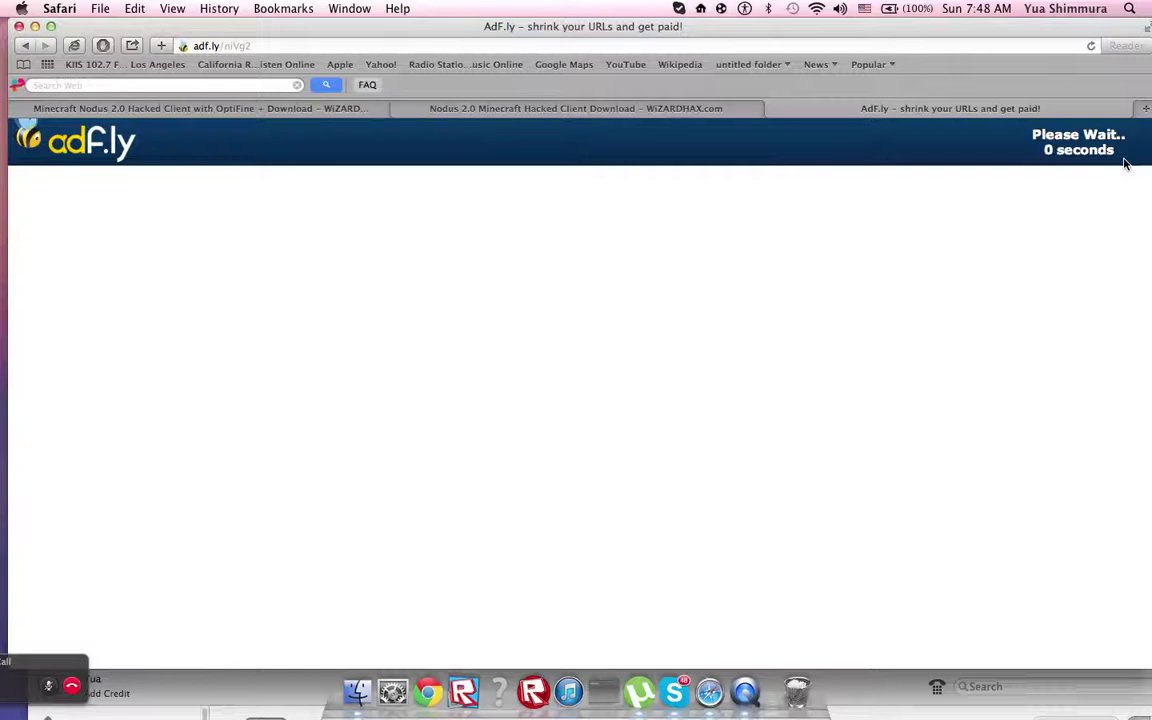
# Skip the ad to start the Nodus.zip download and check its progress.
pyautogui.click(1122, 155)
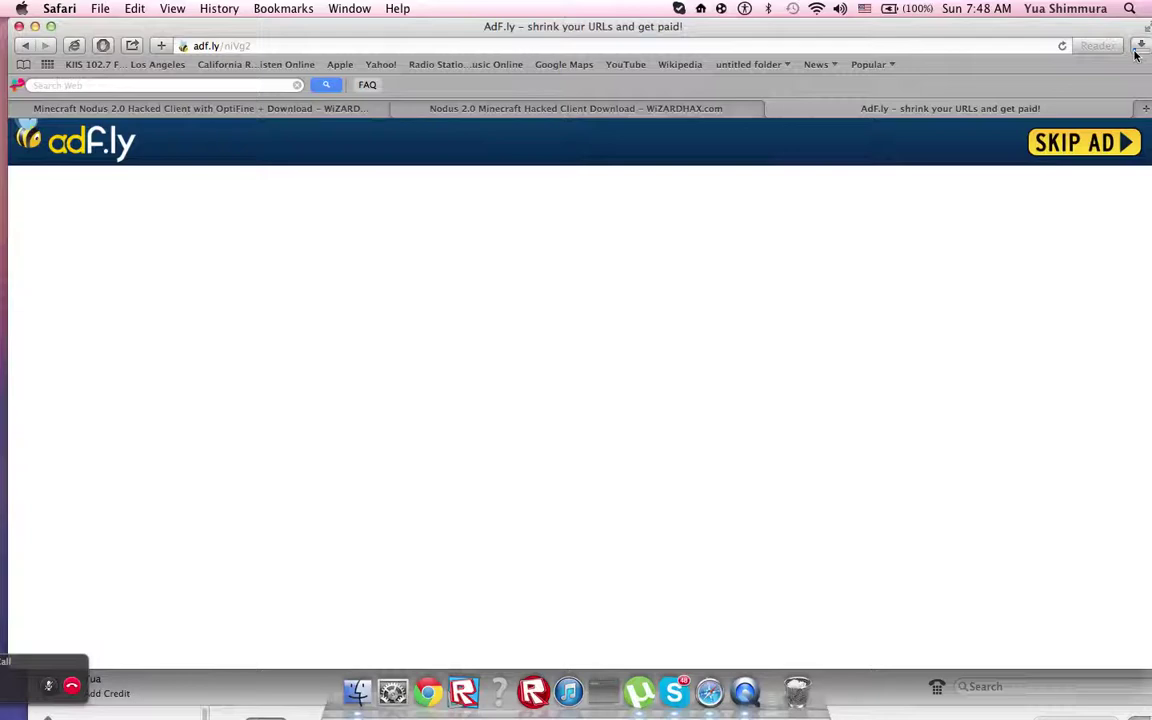
pyautogui.click(1136, 50)
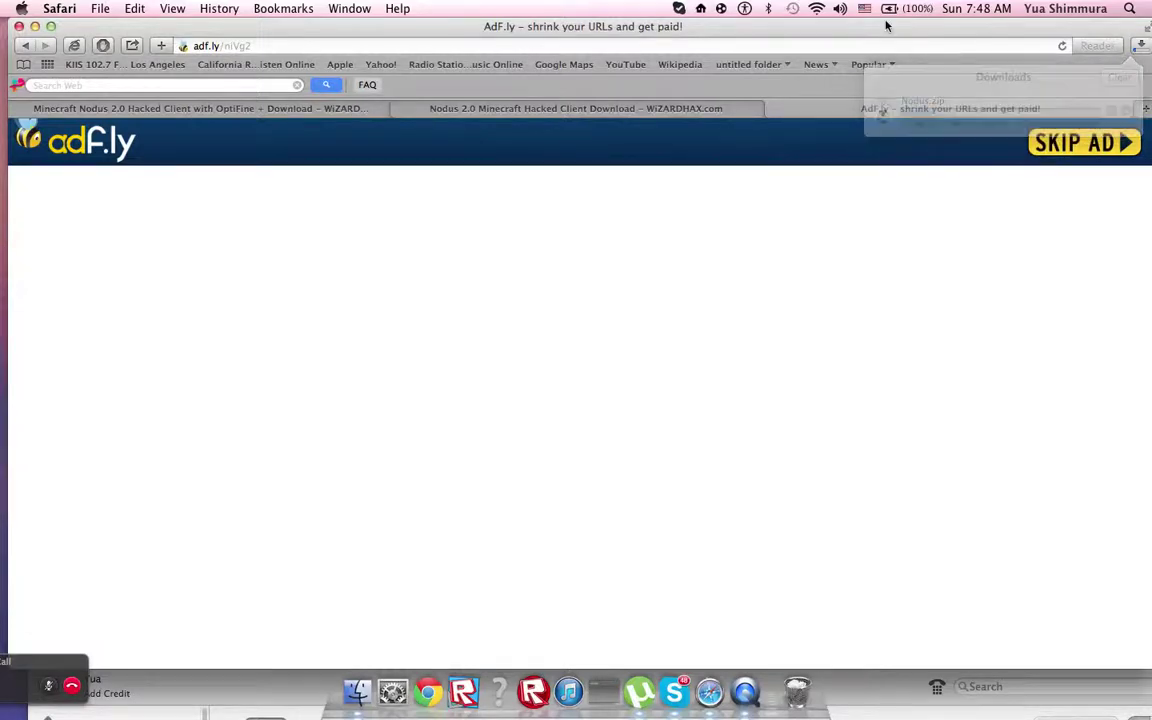
pyautogui.moveTo(887, 26)
pyautogui.mouseDown()
pyautogui.moveTo(869, 134)
pyautogui.moveTo(866, 477)
pyautogui.moveTo(975, 273)
pyautogui.mouseUp()
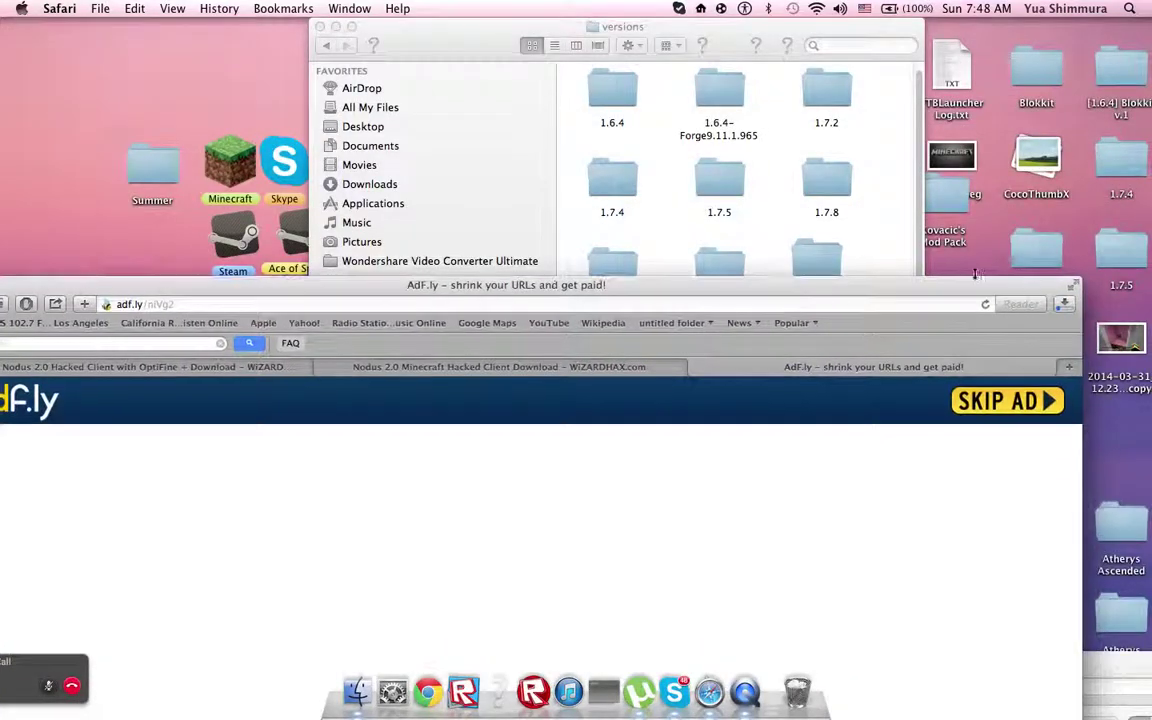
pyautogui.click(1063, 304)
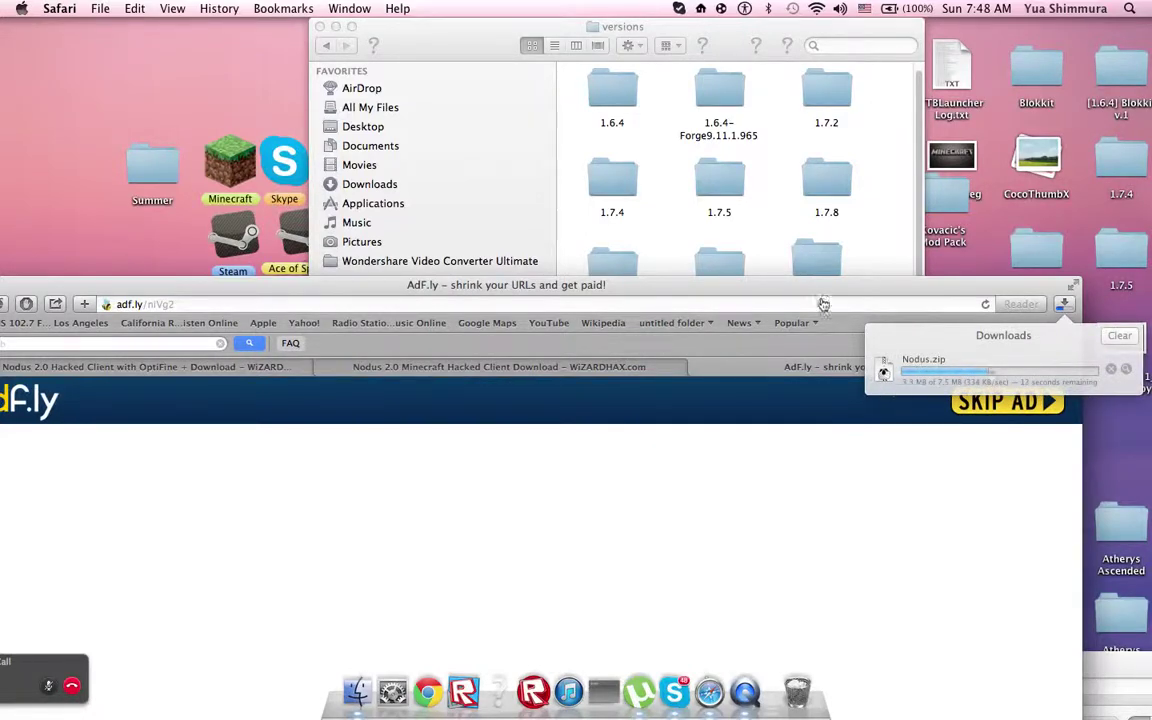
pyautogui.moveTo(820, 288); pyautogui.dragTo(779, 574)
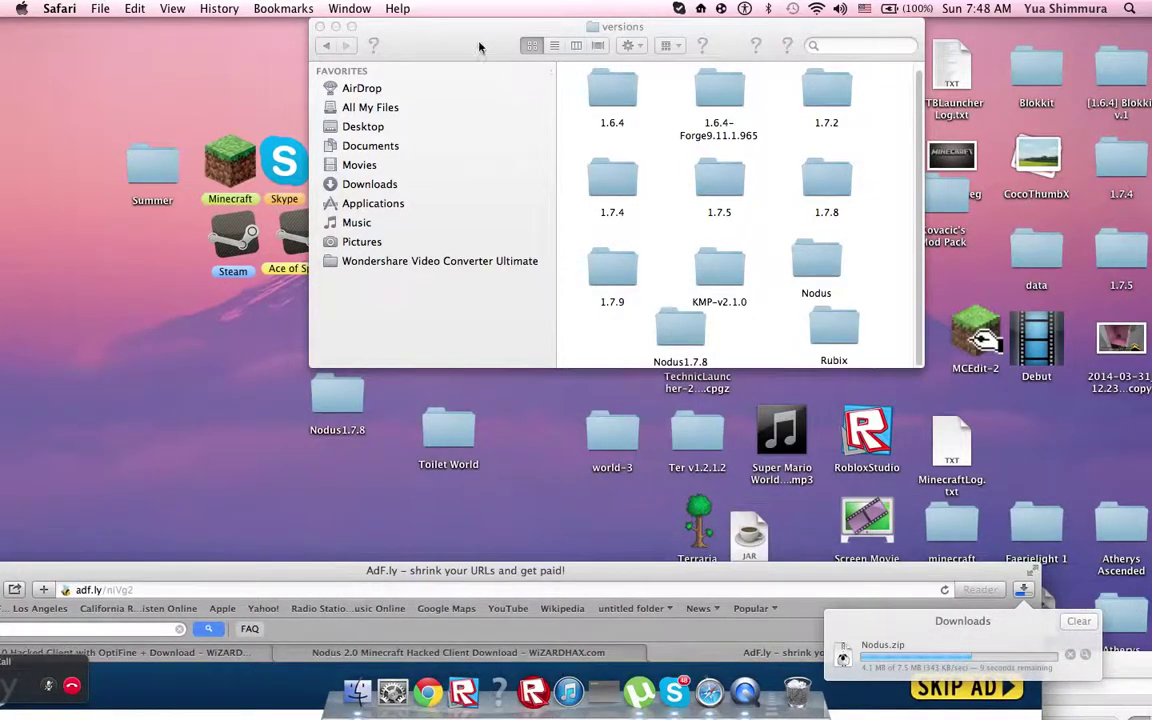
# Rearrange the versions and Safari windows and inspect the finished Nodus.zip download entry.
pyautogui.click(336, 26)
pyautogui.click(741, 714)
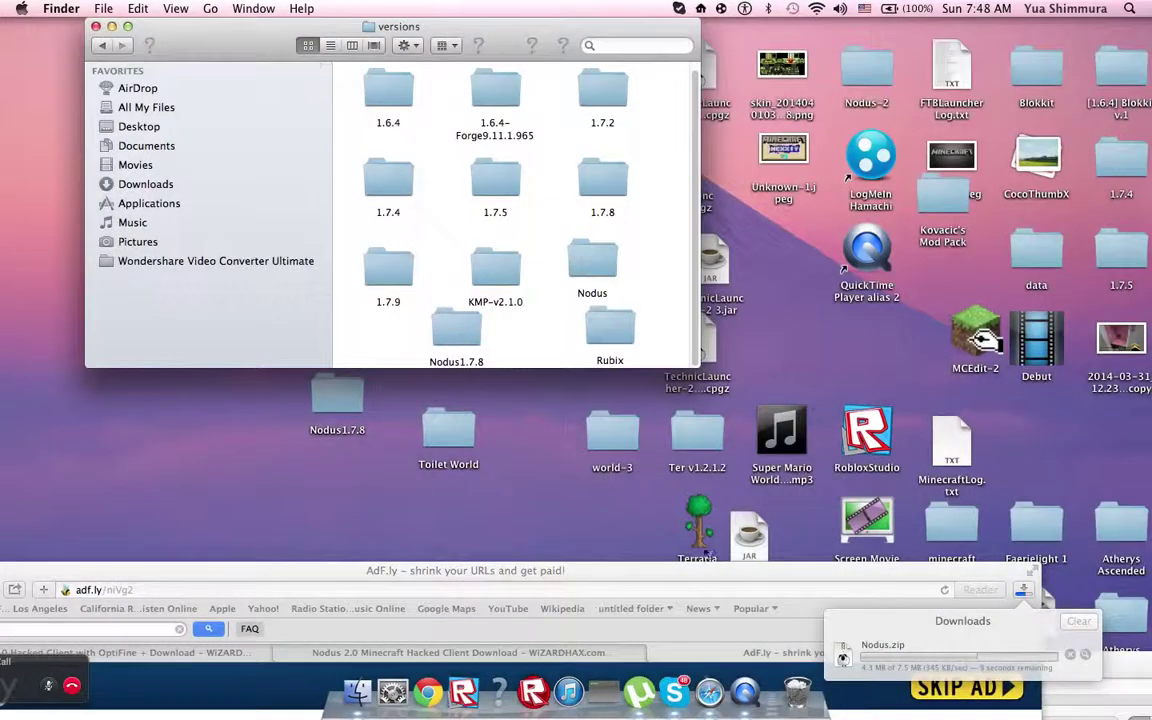
pyautogui.moveTo(757, 582); pyautogui.dragTo(763, 43)
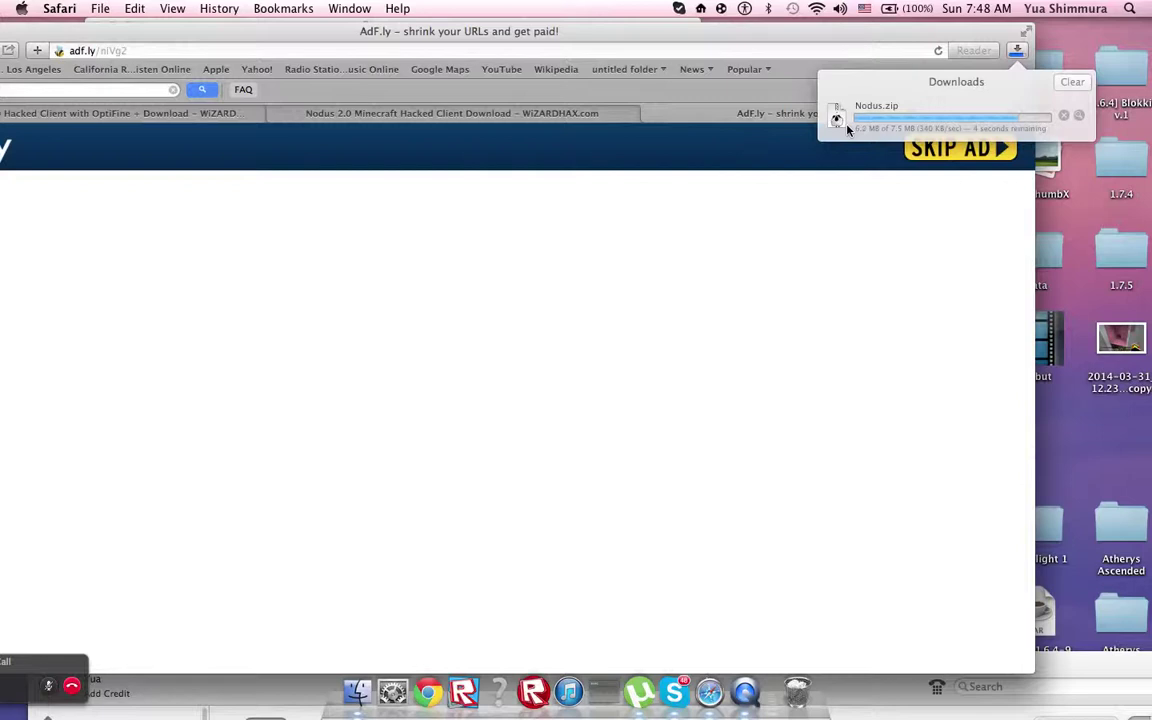
pyautogui.click(848, 130)
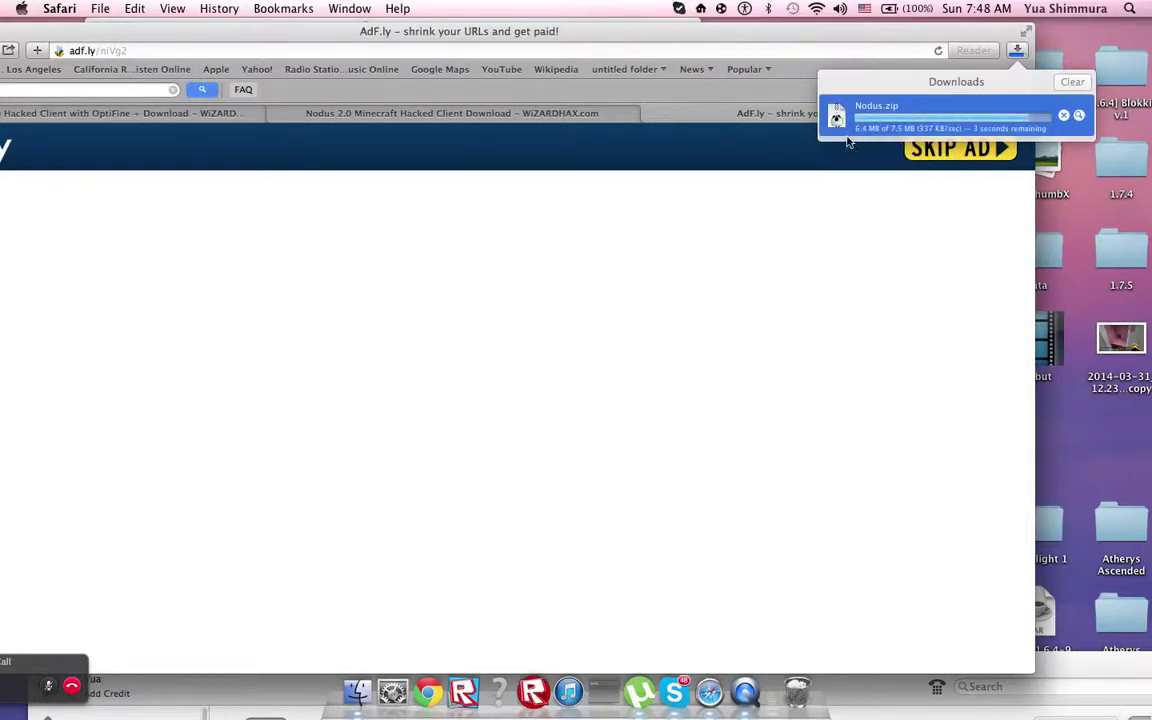
pyautogui.rightClick(847, 118)
pyautogui.click(751, 296)
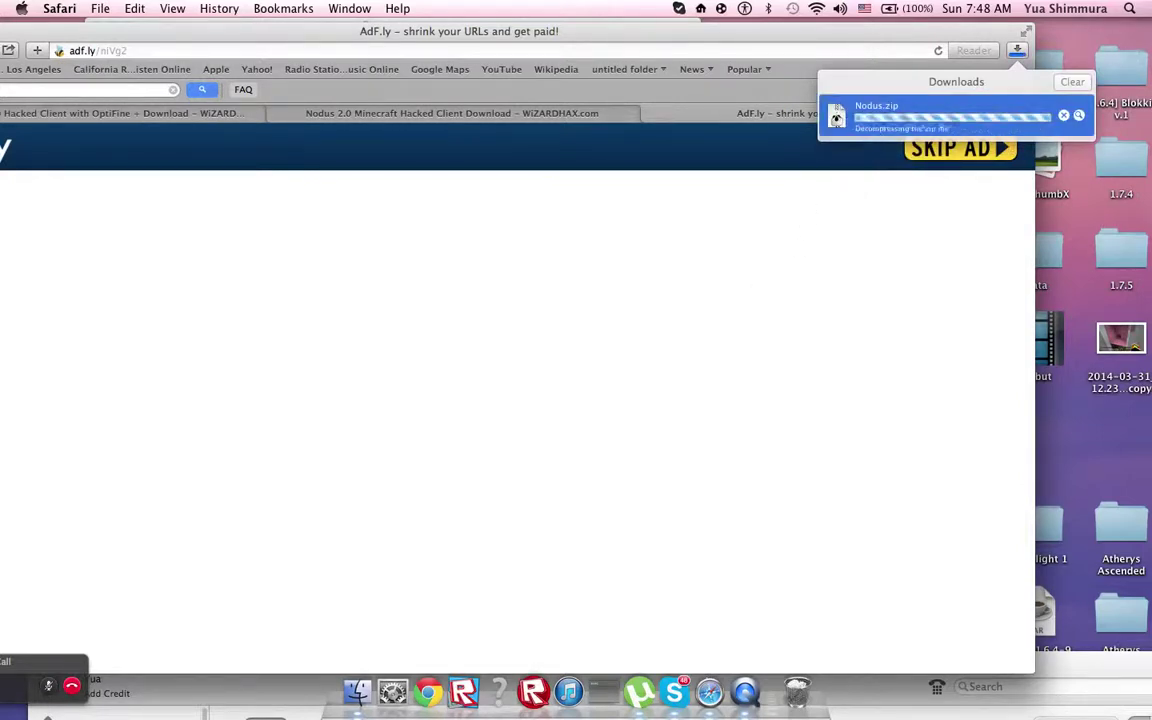
pyautogui.click(1129, 8)
pyautogui.write('z')
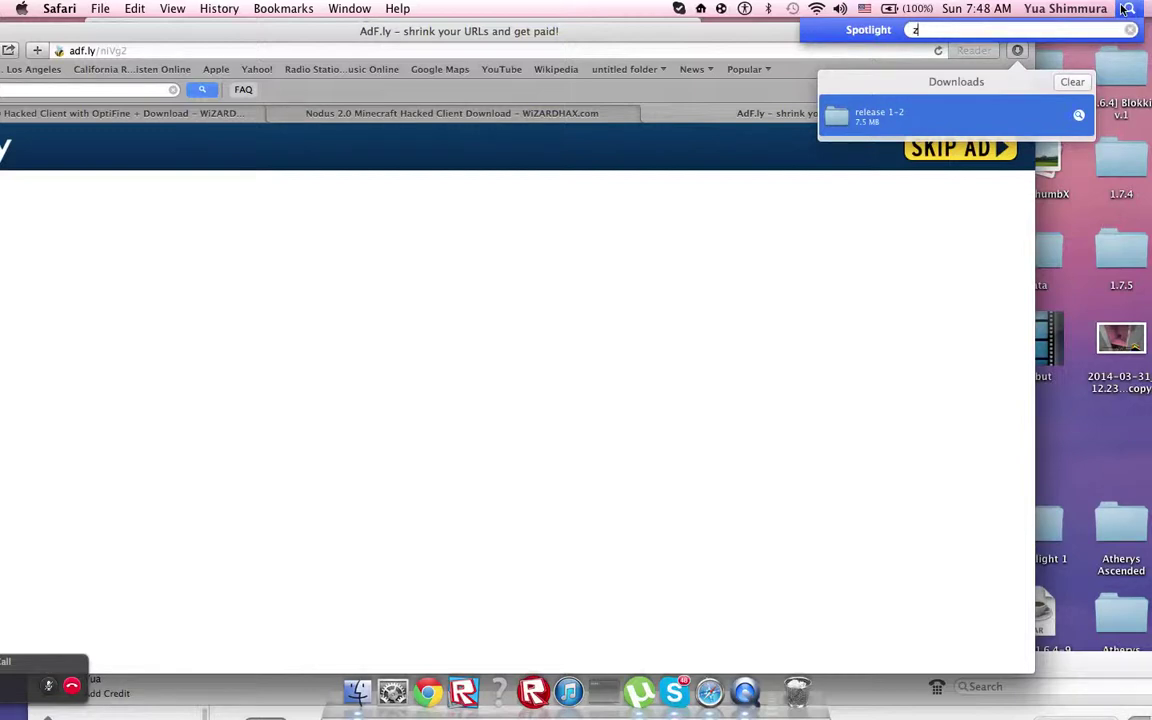
# Search Spotlight for 'zip', browse the results, then clear it and close Spotlight and Downloads.
pyautogui.write('ip')
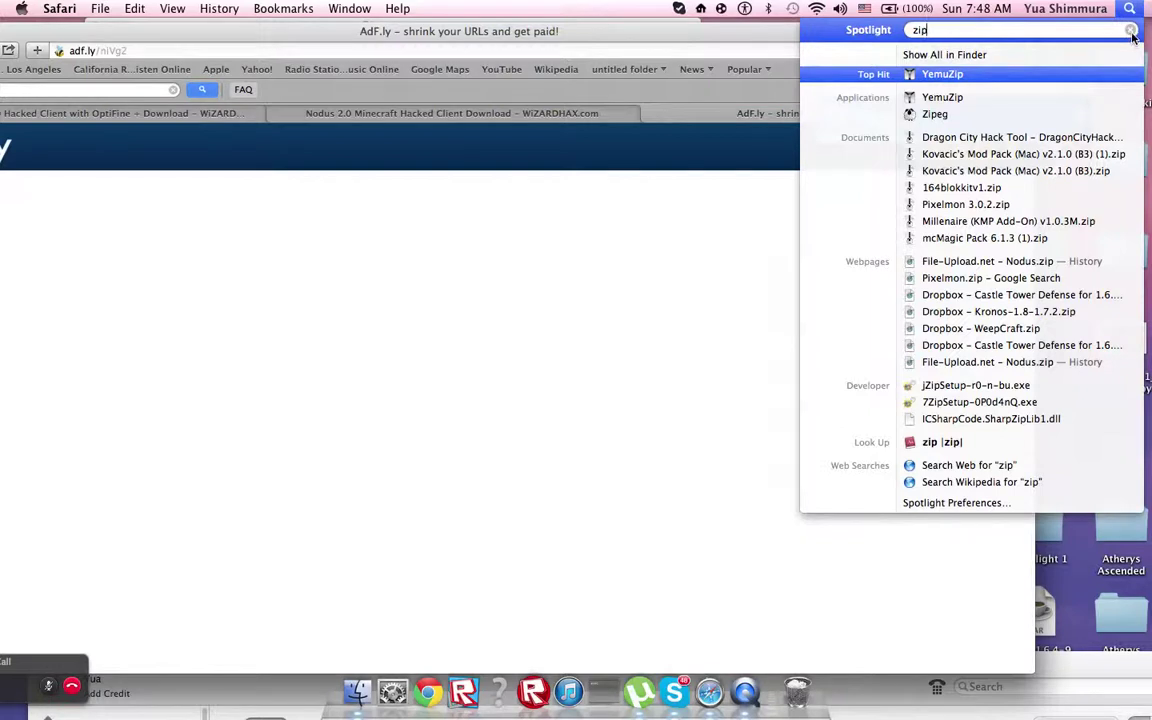
pyautogui.press('Down')
pyautogui.press('Down')
pyautogui.press('Up')
pyautogui.press('Up')
pyautogui.press('Up')
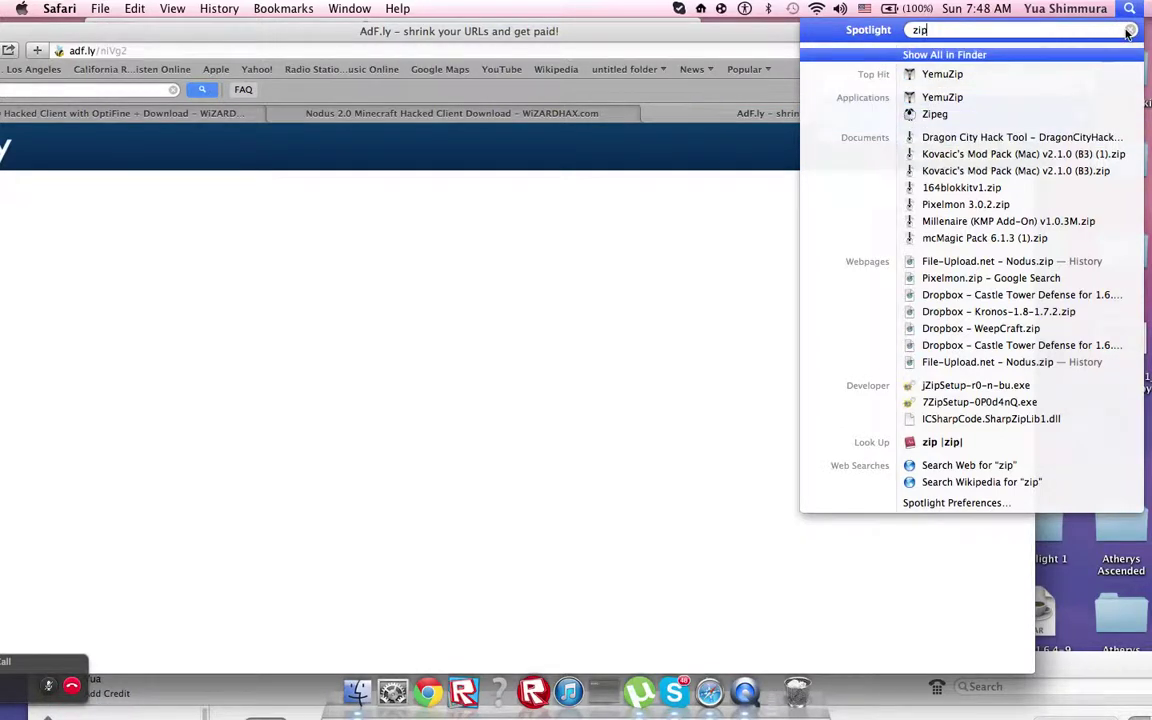
pyautogui.click(1128, 32)
pyautogui.click(911, 180)
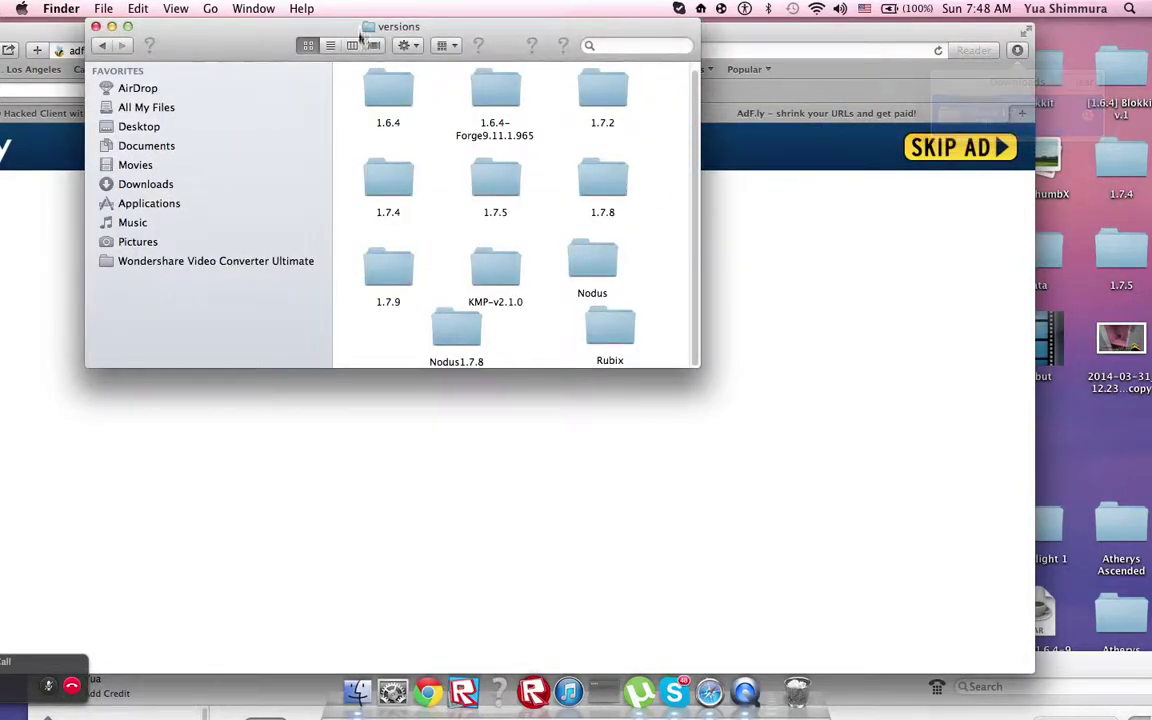
# Drag the unpacked release 1-2 folder out of Downloads onto the desktop.
pyautogui.click(920, 47)
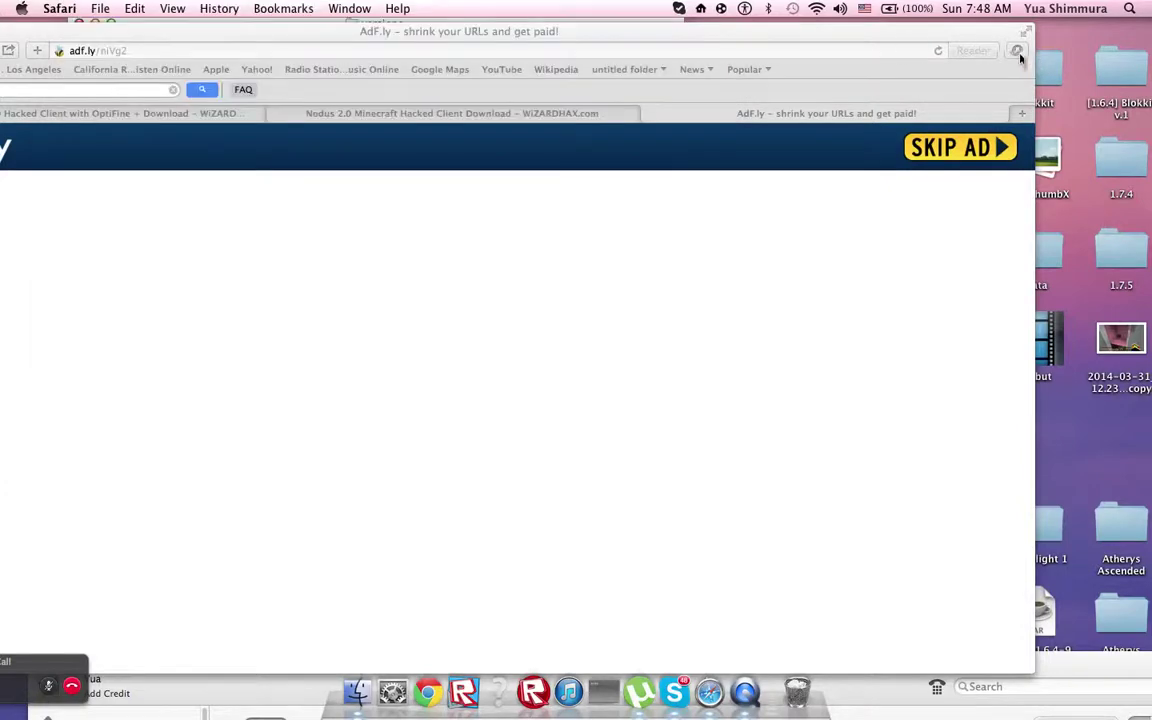
pyautogui.moveTo(786, 20)
pyautogui.mouseDown()
pyautogui.moveTo(686, 400)
pyautogui.moveTo(666, 645)
pyautogui.moveTo(646, 486)
pyautogui.mouseUp()
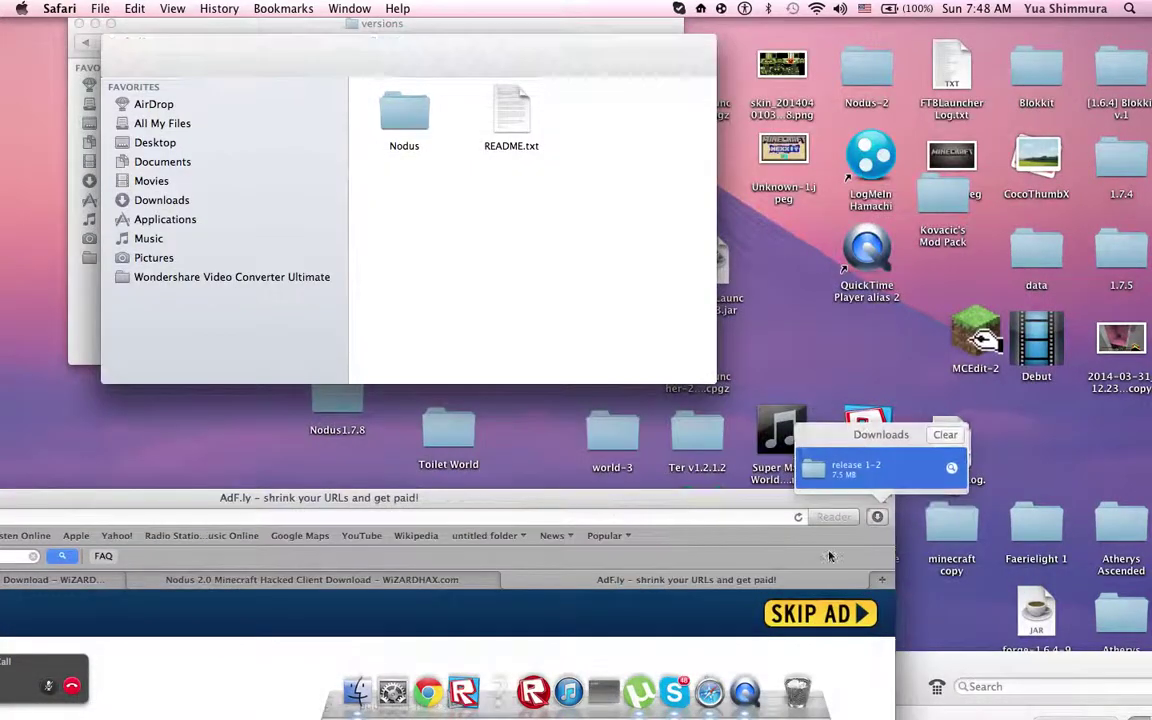
pyautogui.moveTo(812, 472); pyautogui.dragTo(582, 237)
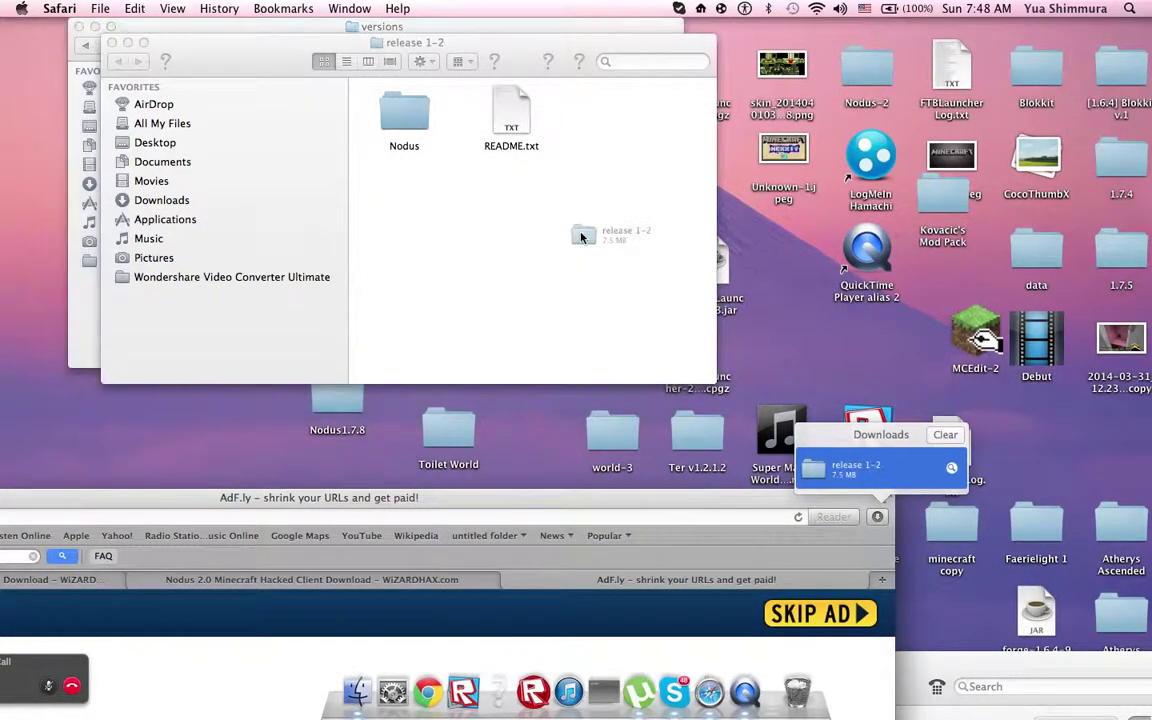
pyautogui.moveTo(445, 261)
pyautogui.mouseDown()
pyautogui.moveTo(220, 322)
pyautogui.moveTo(295, 380)
pyautogui.mouseUp()
pyautogui.moveTo(543, 452)
pyautogui.mouseDown()
pyautogui.moveTo(640, 405)
pyautogui.moveTo(830, 366)
pyautogui.mouseUp()
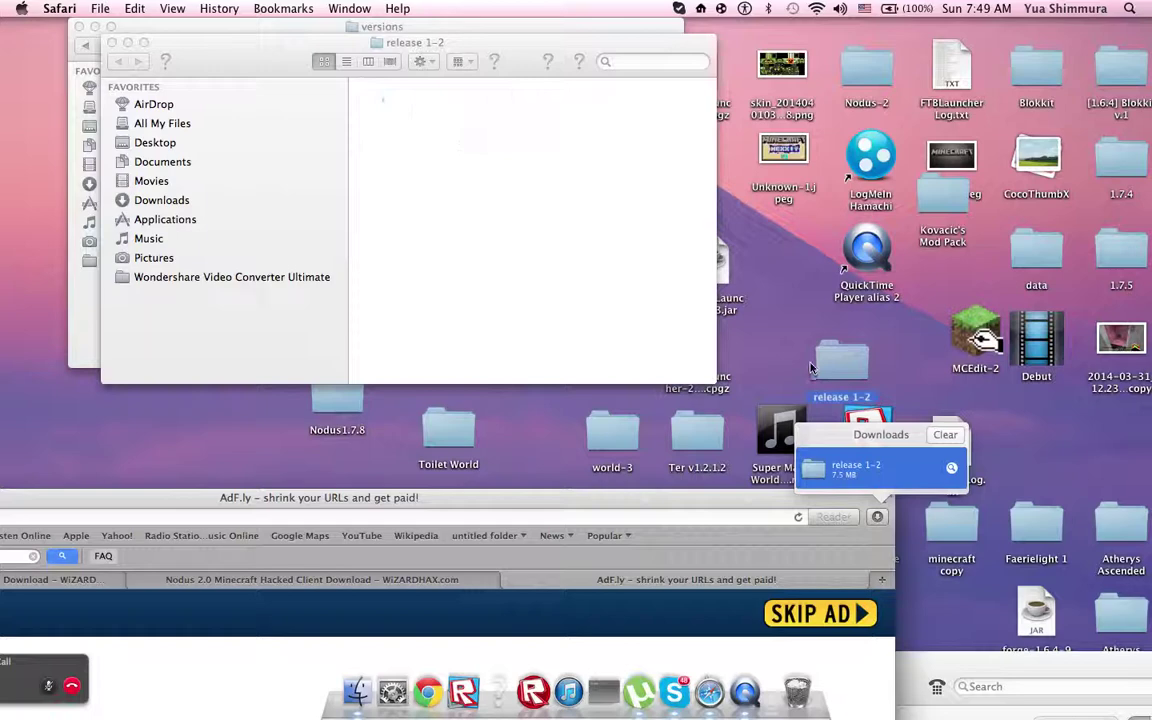
# Close the Downloads window and open release 1-2 below the versions window.
pyautogui.moveTo(527, 57); pyautogui.dragTo(656, 159)
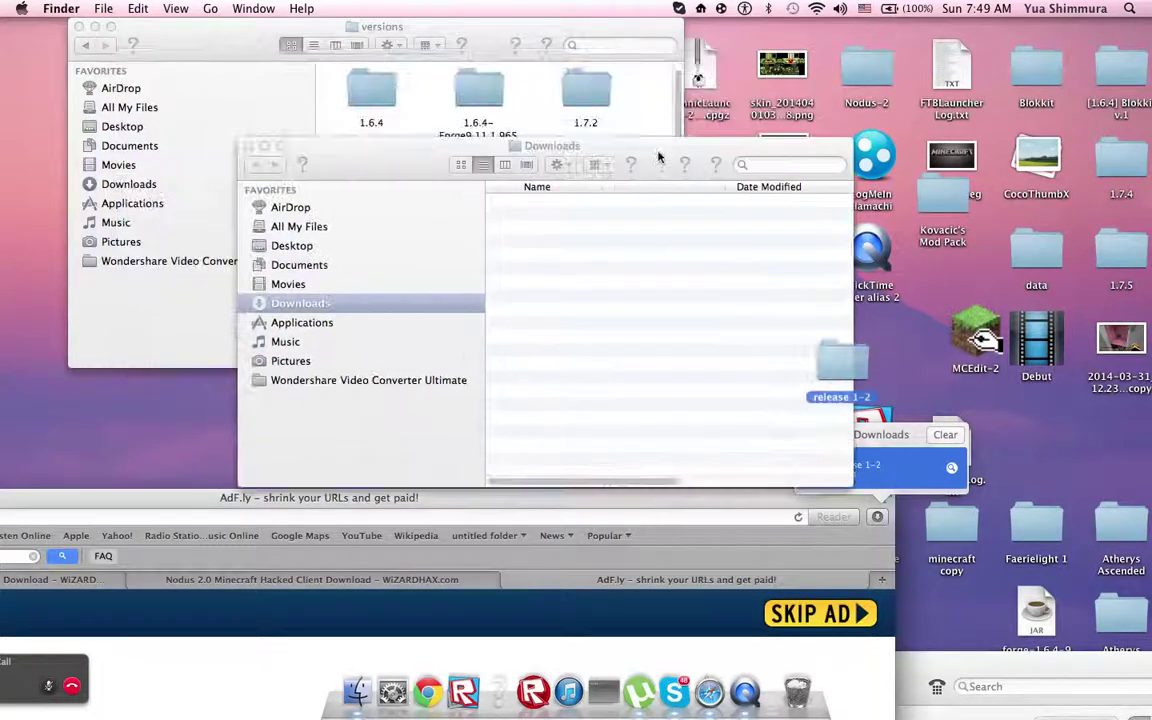
pyautogui.click(250, 150)
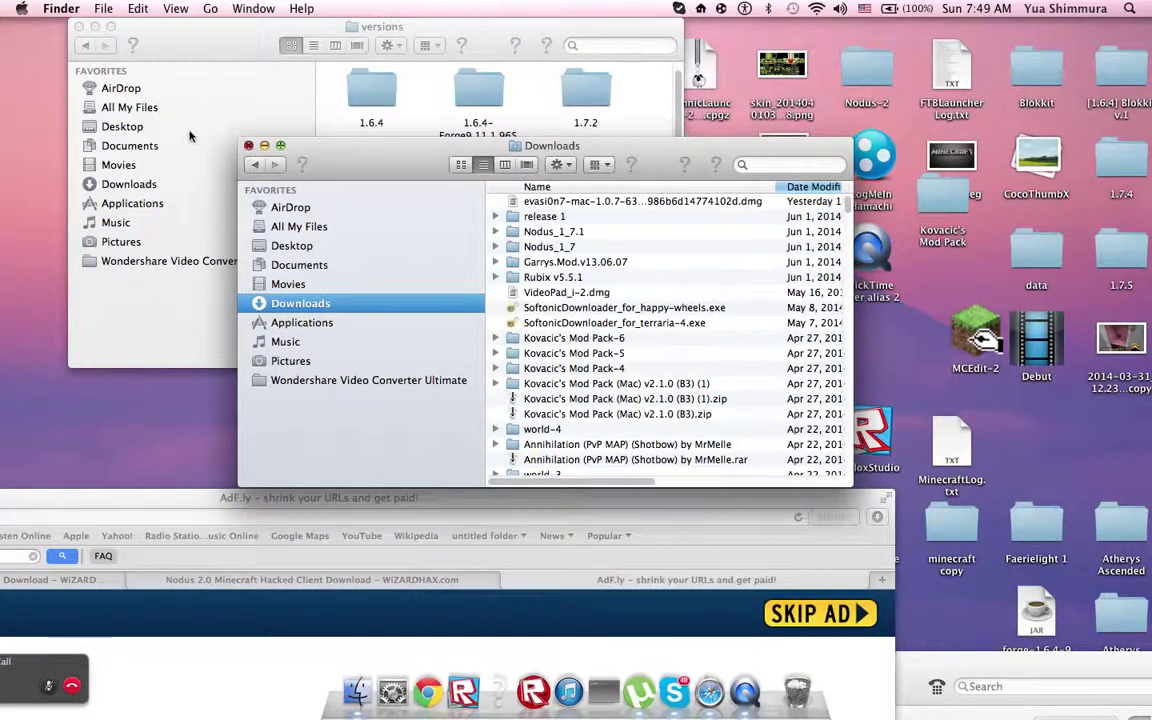
pyautogui.click(248, 145)
pyautogui.click(790, 497)
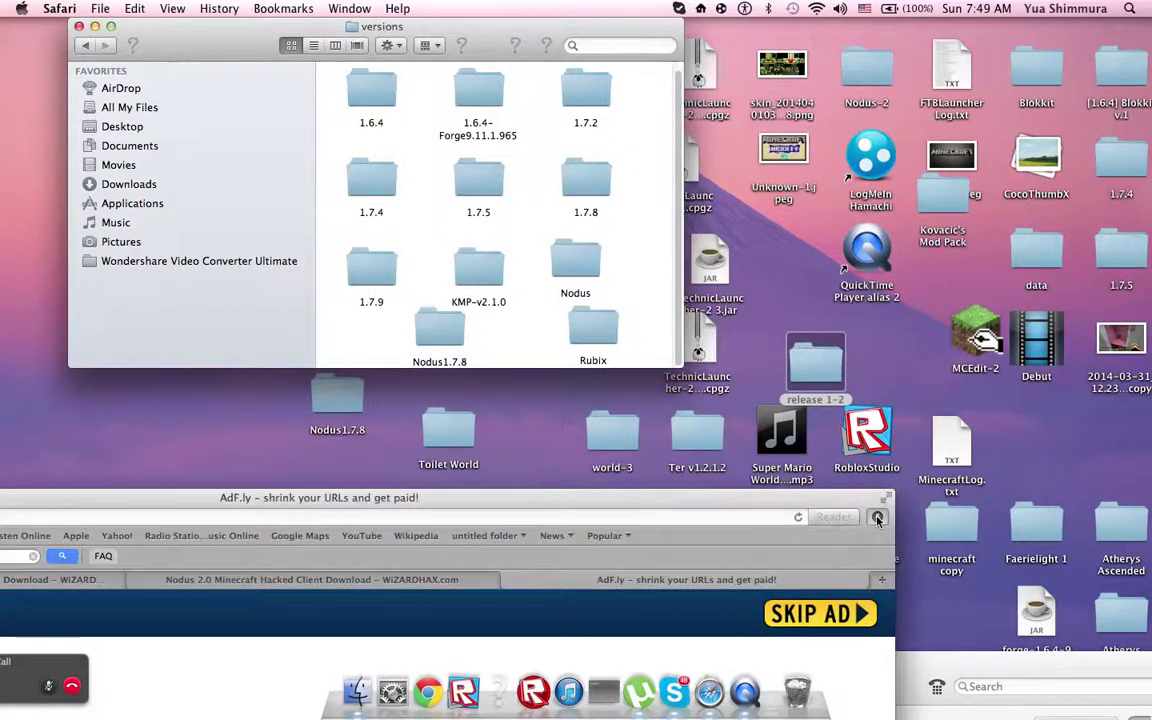
pyautogui.click(877, 519)
pyautogui.click(815, 383)
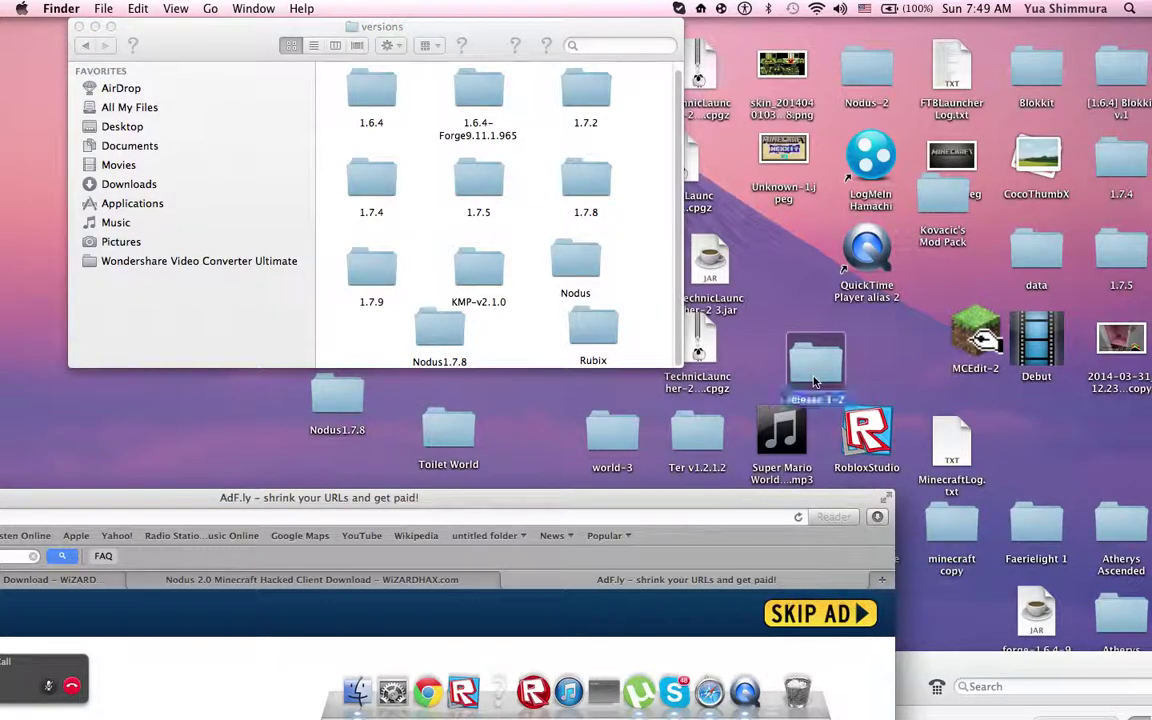
pyautogui.doubleClick(815, 385)
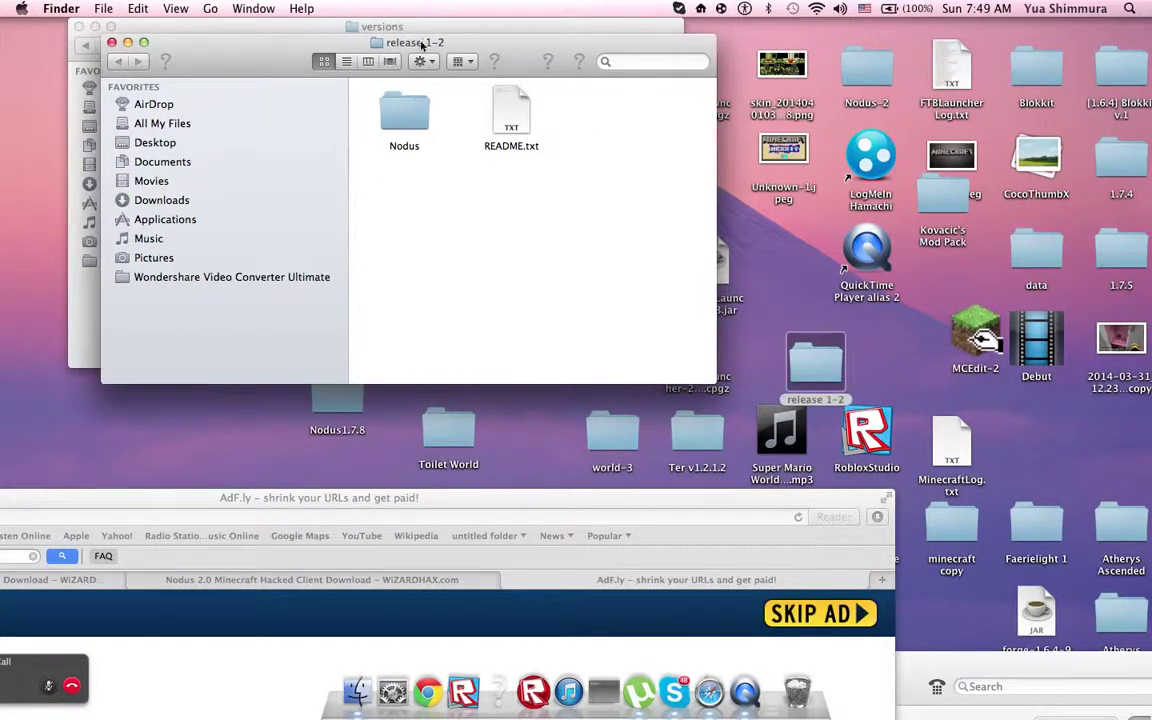
pyautogui.moveTo(422, 45)
pyautogui.mouseDown()
pyautogui.moveTo(393, 332)
pyautogui.moveTo(404, 324)
pyautogui.mouseUp()
# Look inside the new Nodus and Nodus-natives folders, then close the natives window.
pyautogui.doubleClick(381, 399)
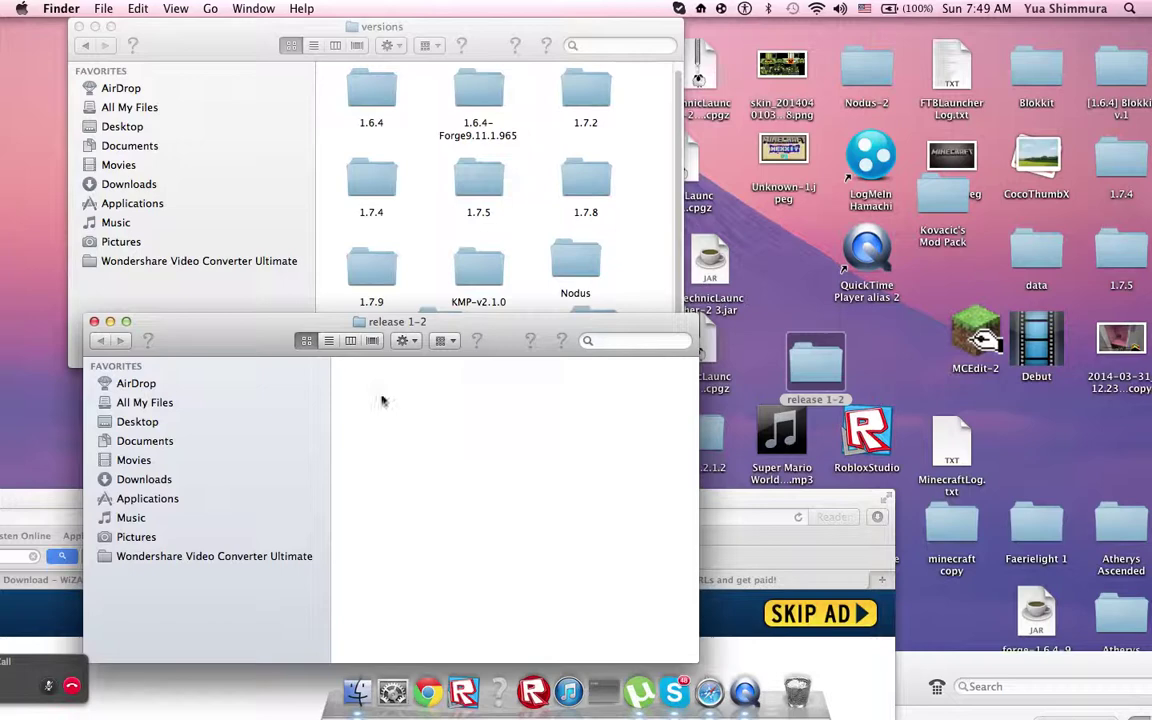
pyautogui.doubleClick(395, 400)
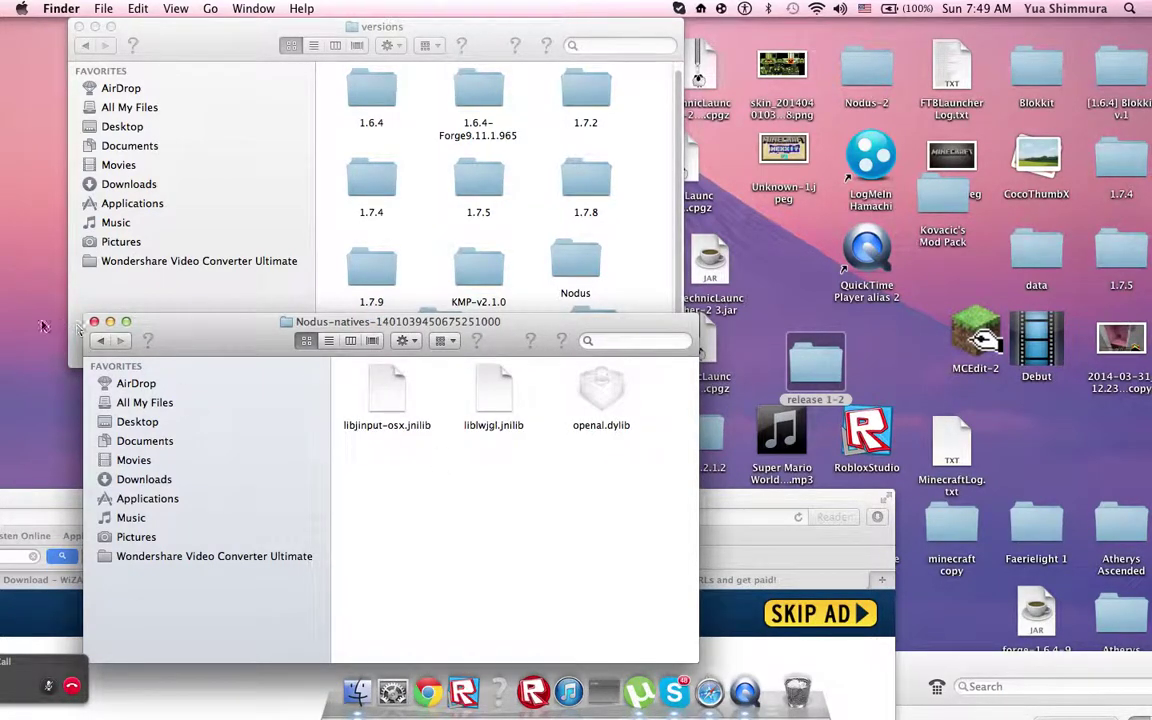
pyautogui.click(94, 322)
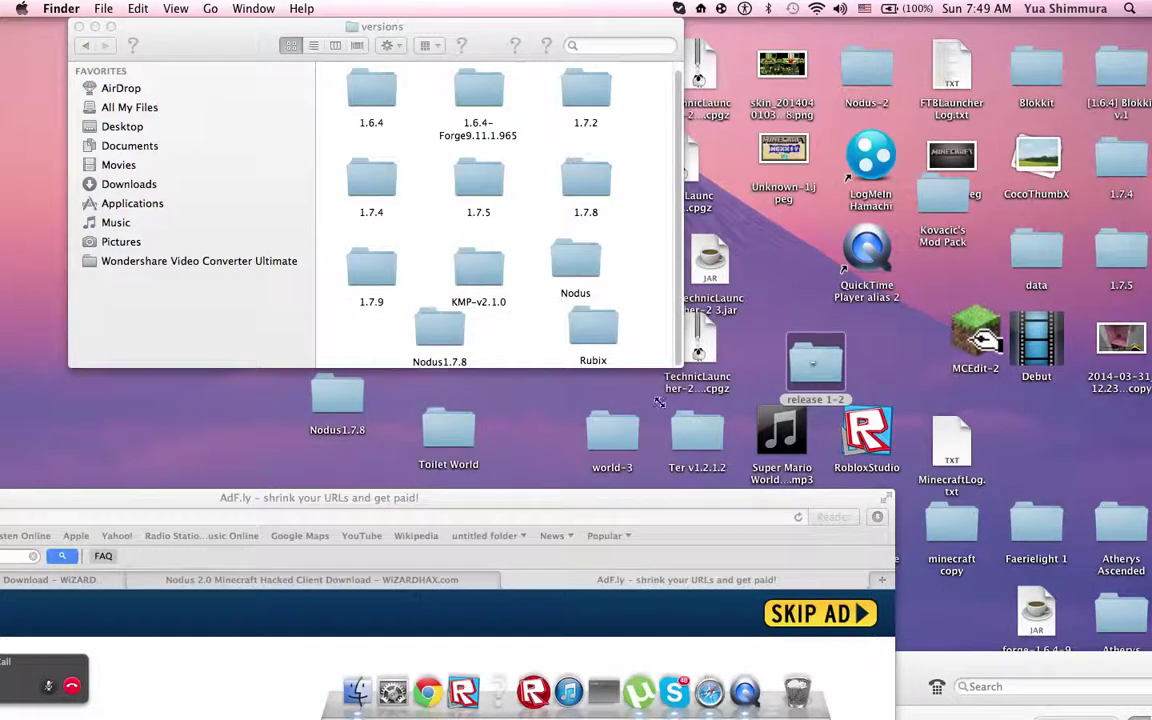
# Move the new Nodus folder into versions, replacing the old one, and close release 1-2.
pyautogui.click(797, 388)
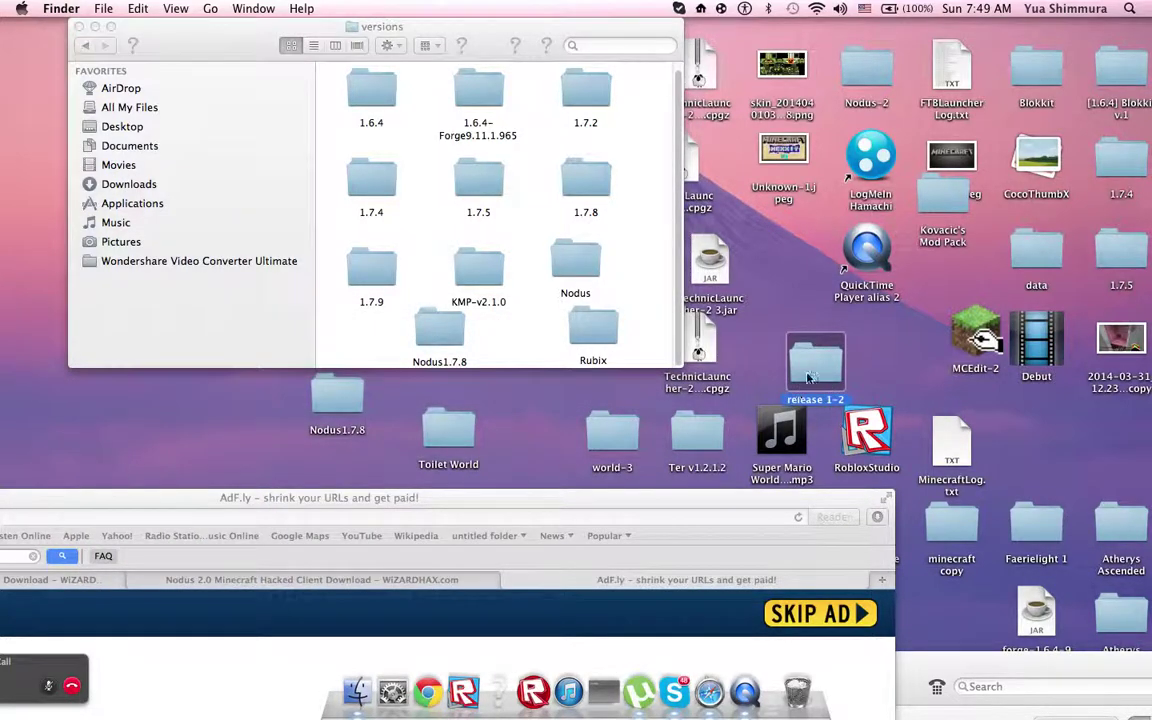
pyautogui.doubleClick(811, 377)
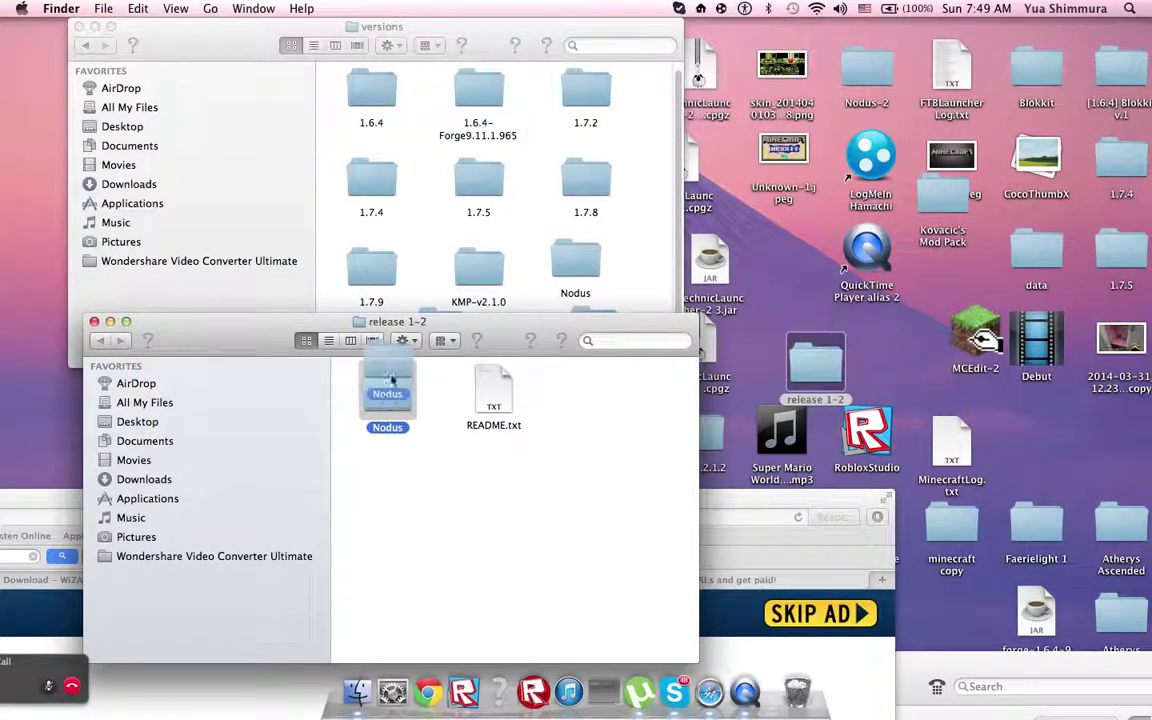
pyautogui.moveTo(387, 392)
pyautogui.mouseDown()
pyautogui.moveTo(398, 322)
pyautogui.moveTo(370, 262)
pyautogui.moveTo(410, 236)
pyautogui.moveTo(424, 244)
pyautogui.mouseUp()
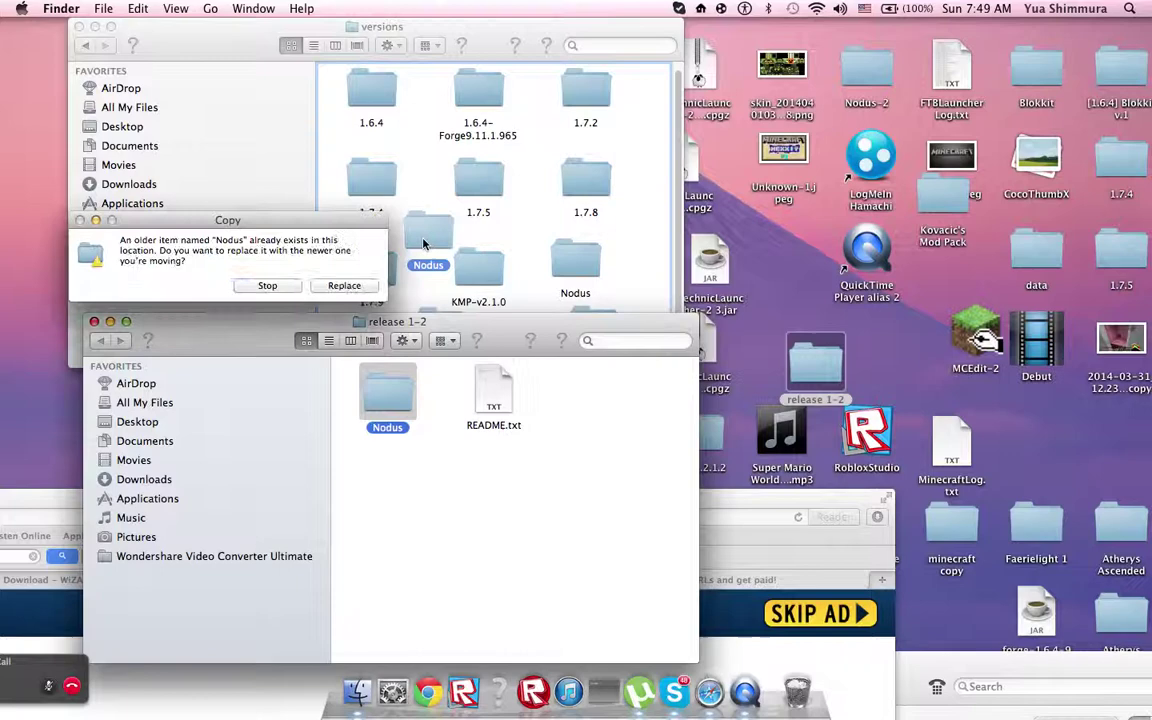
pyautogui.click(344, 285)
pyautogui.moveTo(232, 340); pyautogui.dragTo(246, 357)
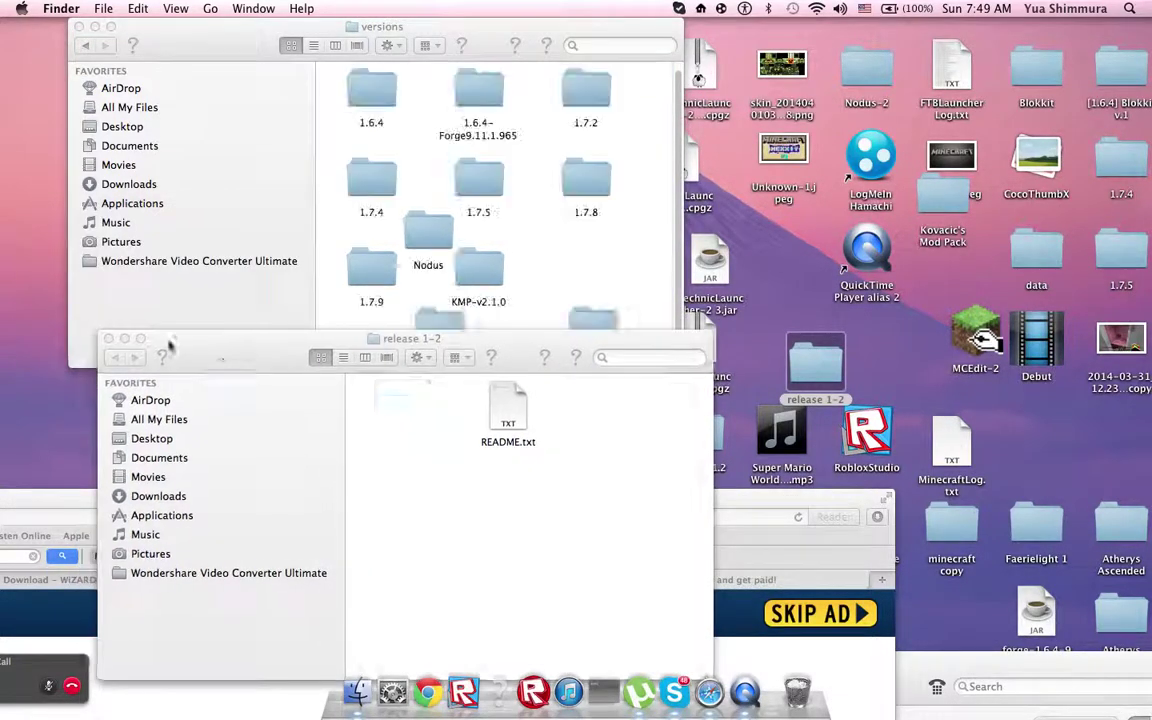
pyautogui.click(108, 340)
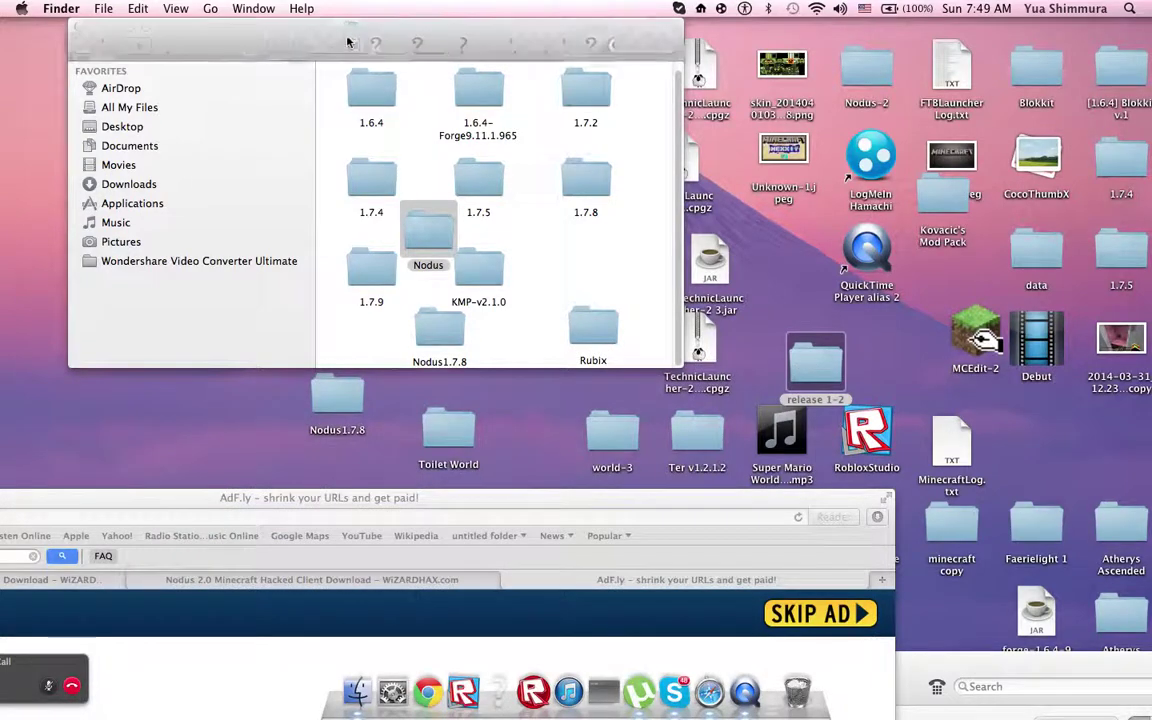
pyautogui.moveTo(466, 40); pyautogui.dragTo(812, 128)
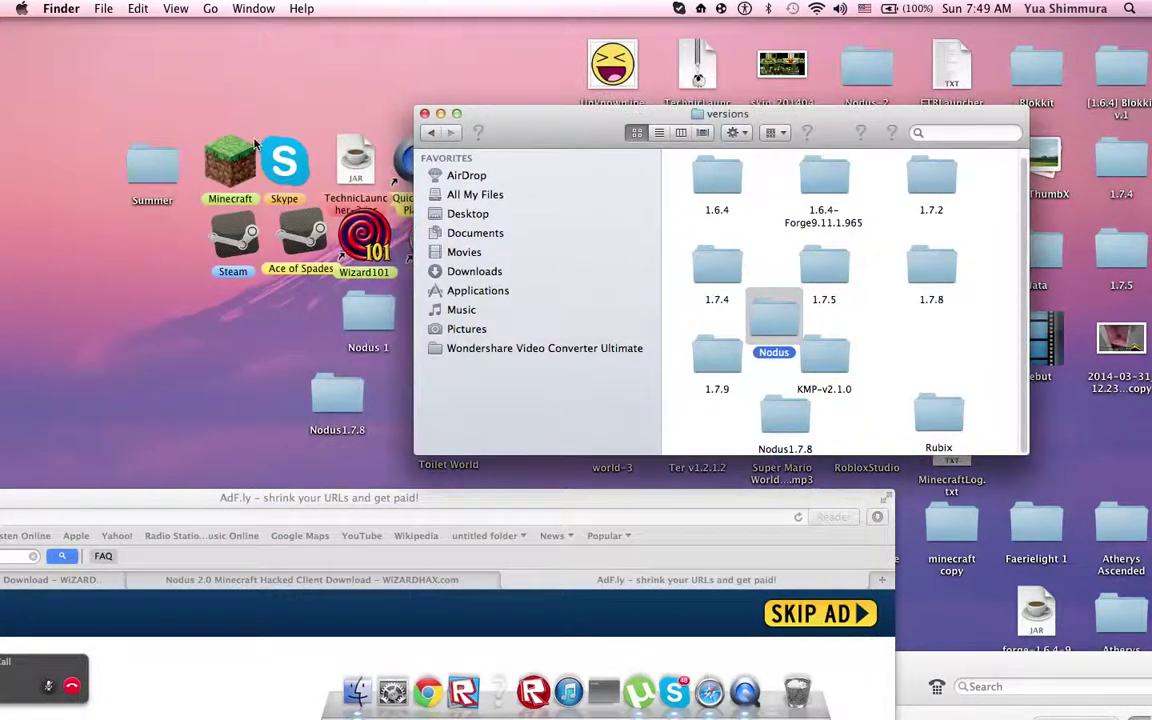
# Launch Minecraft Launcher 1.4.4 from the desktop icon and minimise Safari while it loads.
pyautogui.doubleClick(214, 170)
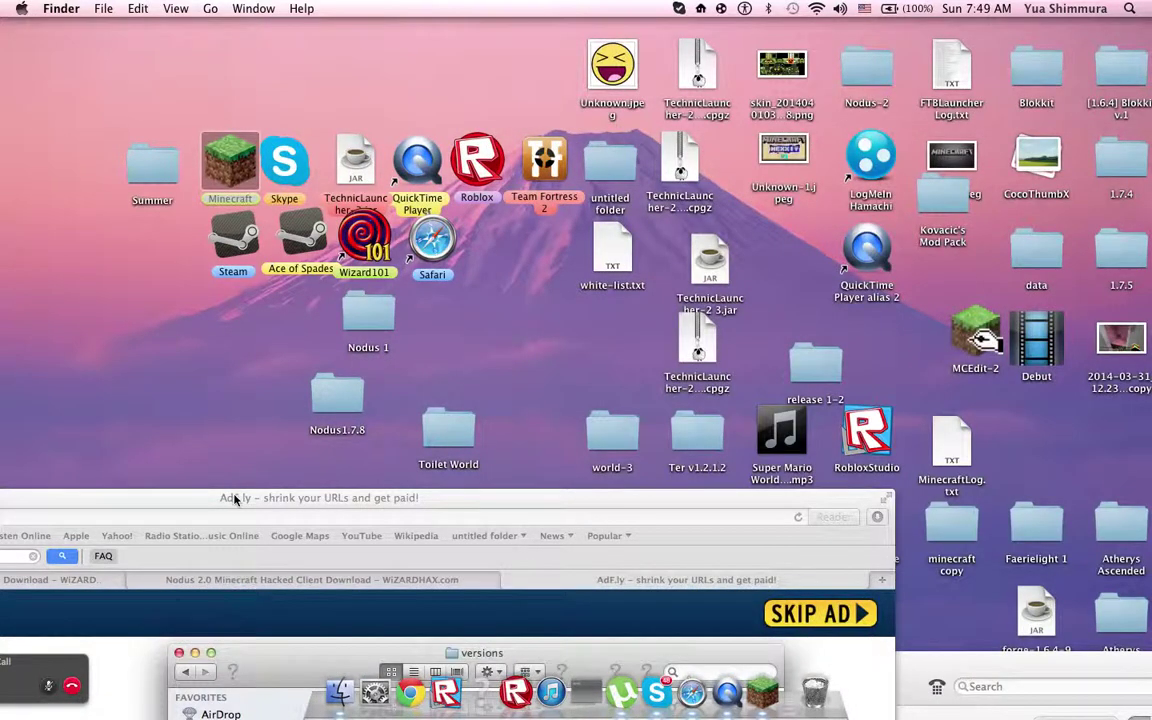
pyautogui.click(460, 480)
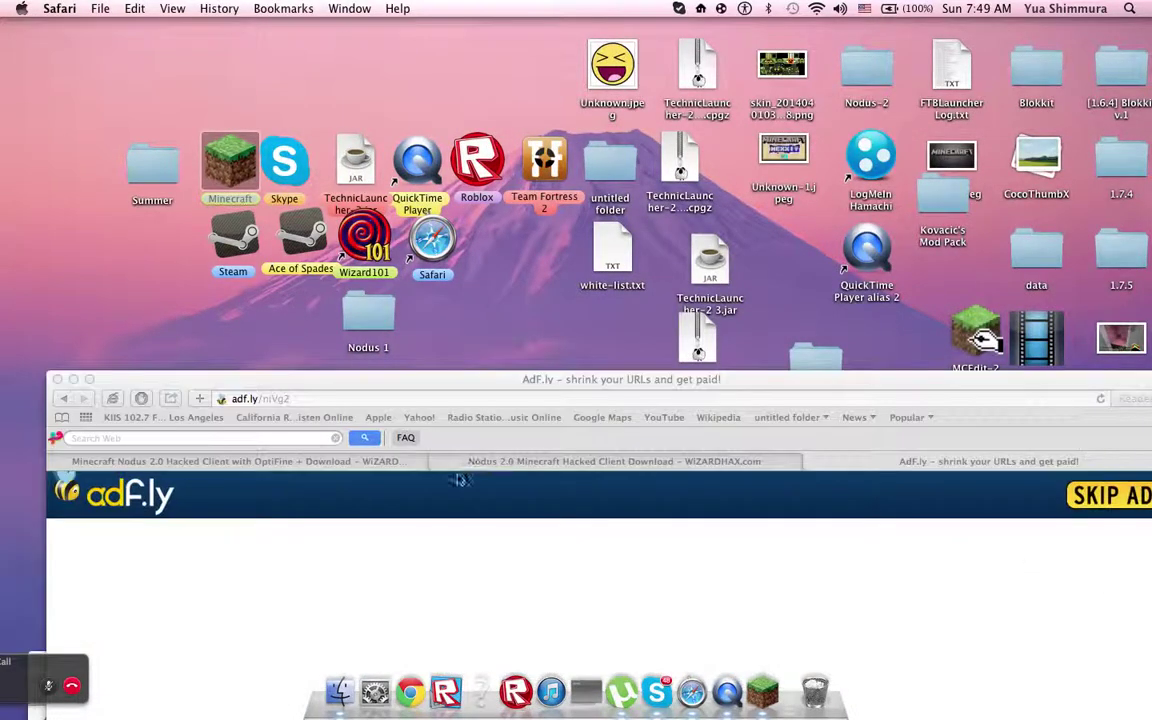
pyautogui.doubleClick(522, 380)
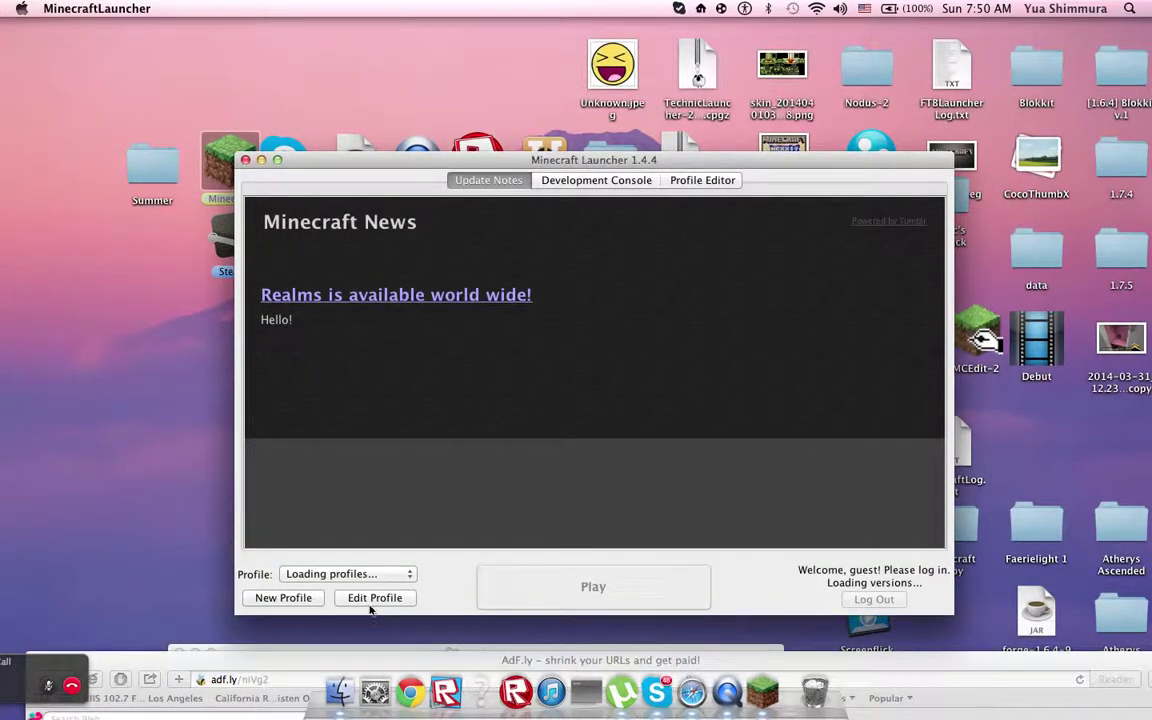
# Switch the launcher profile to the release Nodus version, save it, and start the game.
pyautogui.click(376, 599)
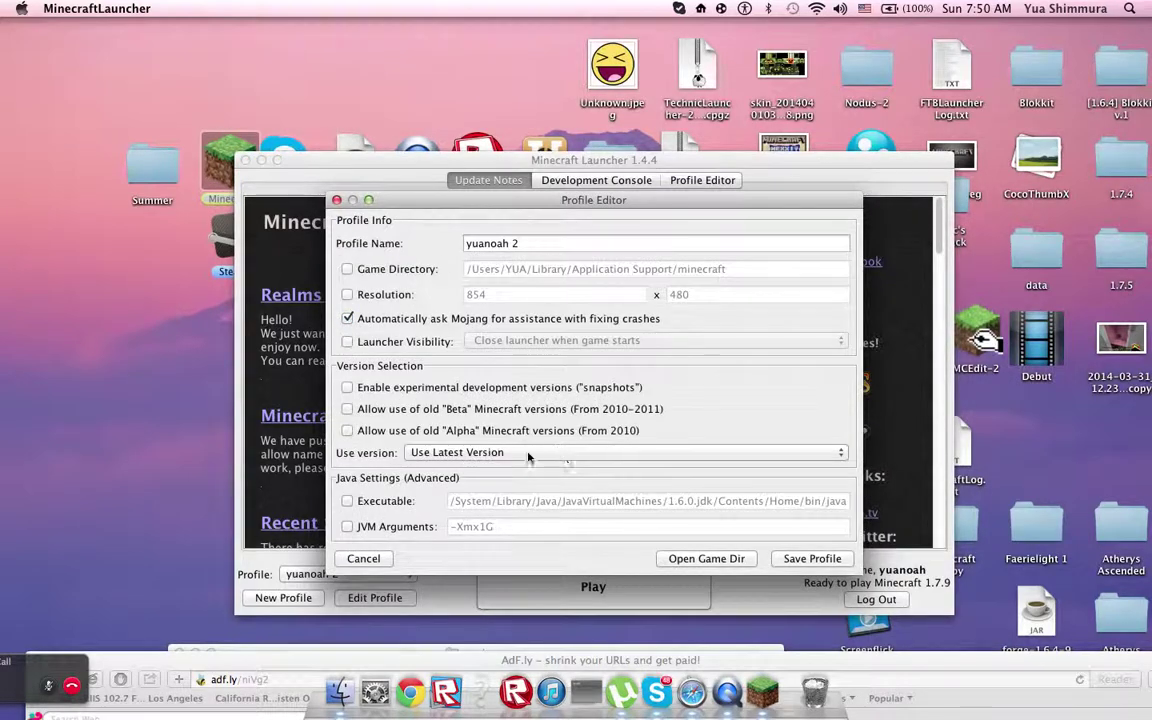
pyautogui.click(442, 452)
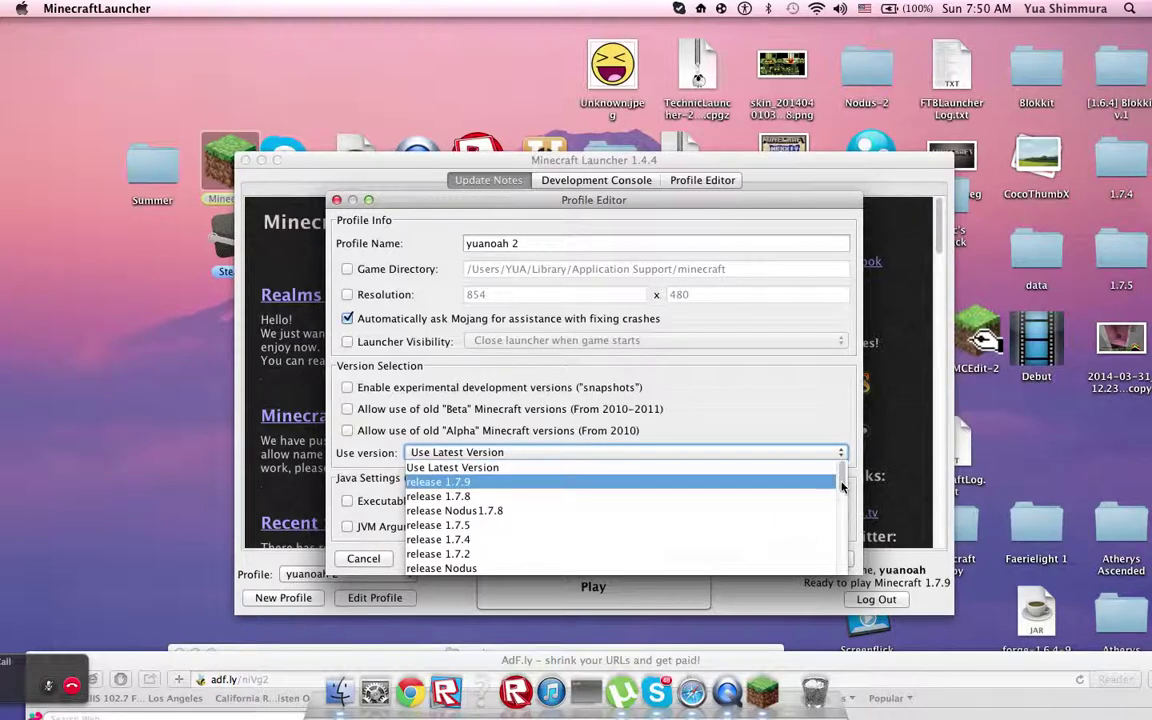
pyautogui.moveTo(842, 481); pyautogui.dragTo(842, 510)
pyautogui.scroll(3, 485, 500)
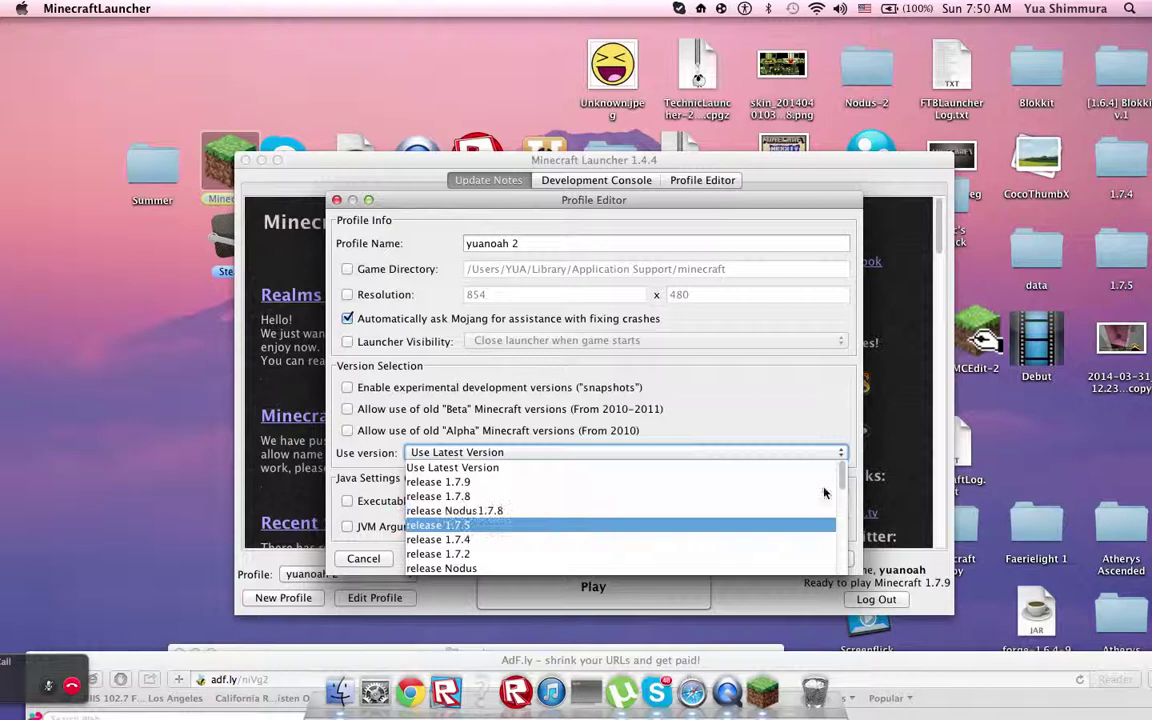
pyautogui.moveTo(840, 489)
pyautogui.mouseDown()
pyautogui.moveTo(840, 570)
pyautogui.moveTo(843, 480)
pyautogui.mouseUp()
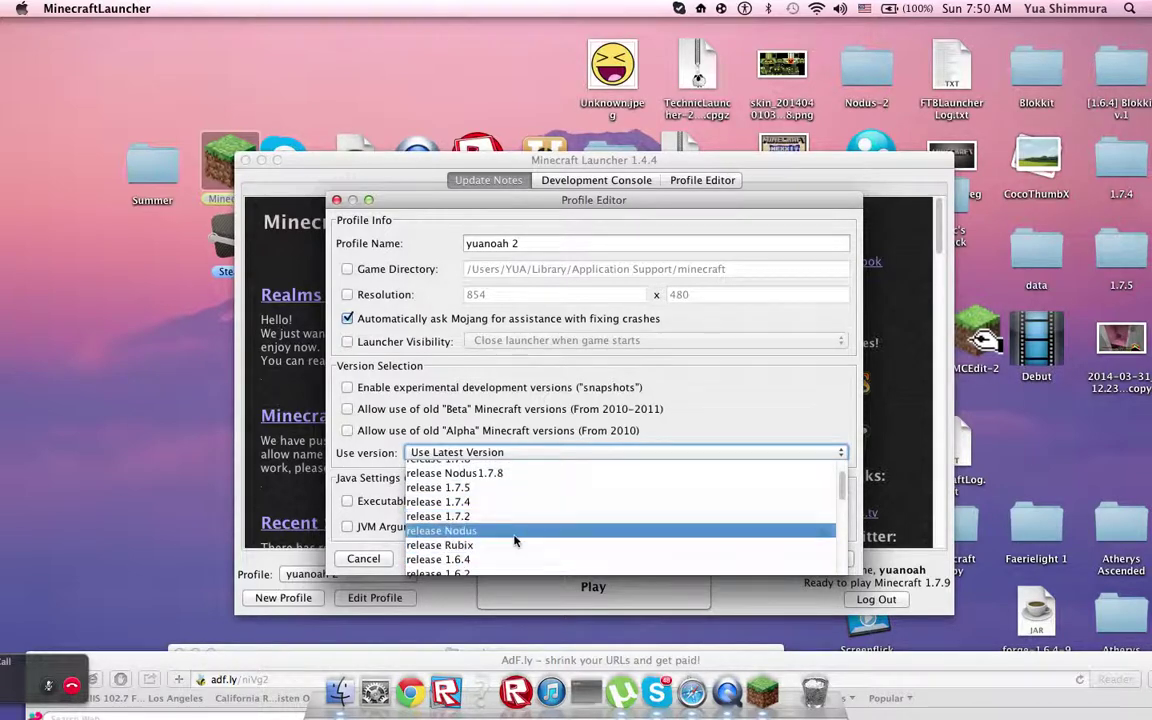
pyautogui.click(514, 532)
pyautogui.click(812, 558)
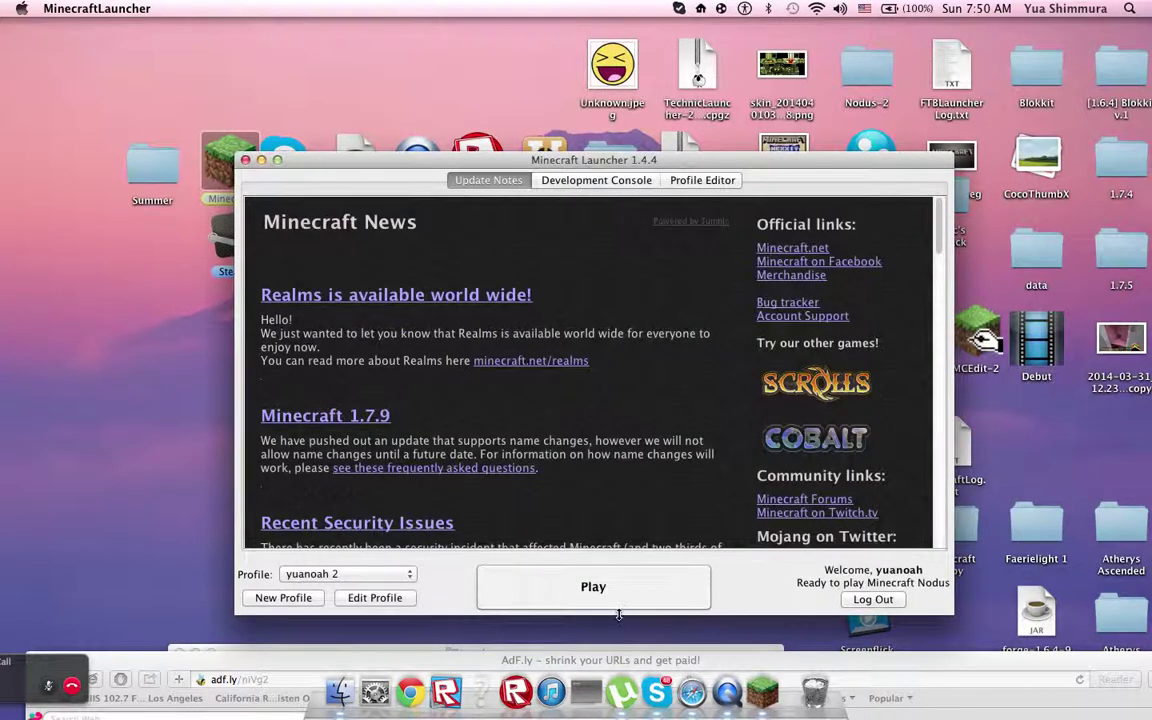
pyautogui.click(622, 605)
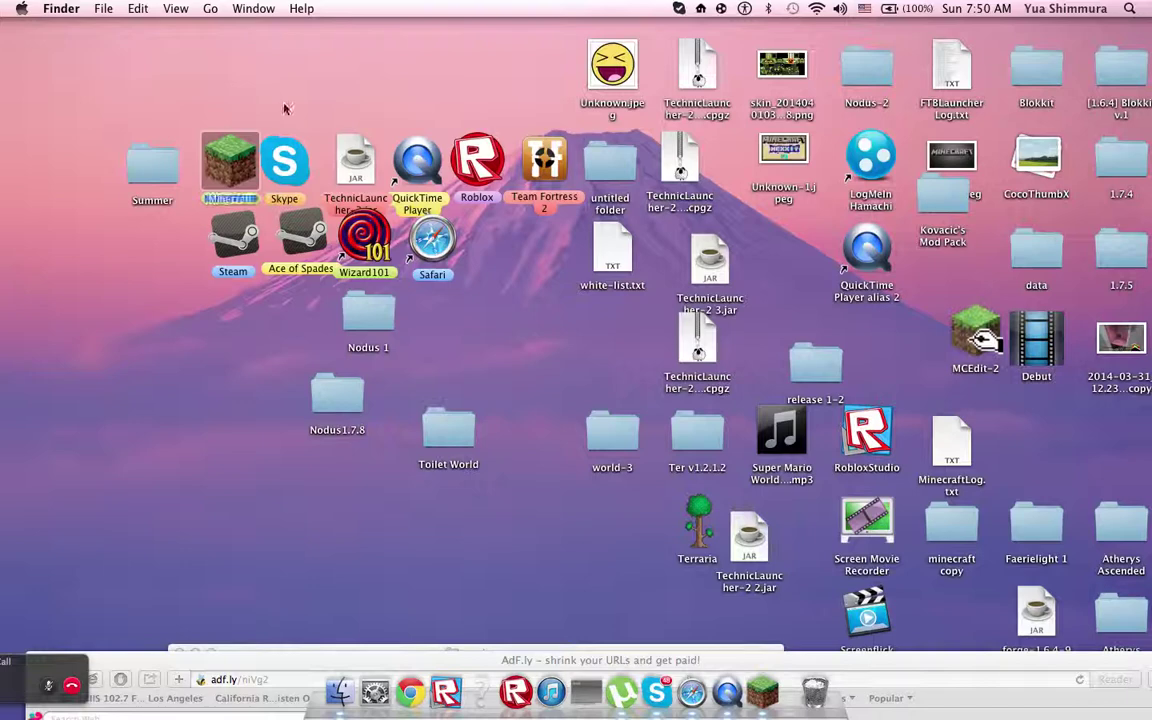
# Reposition the loaded Nodus 2.0 game window on the screen.
pyautogui.click(255, 92)
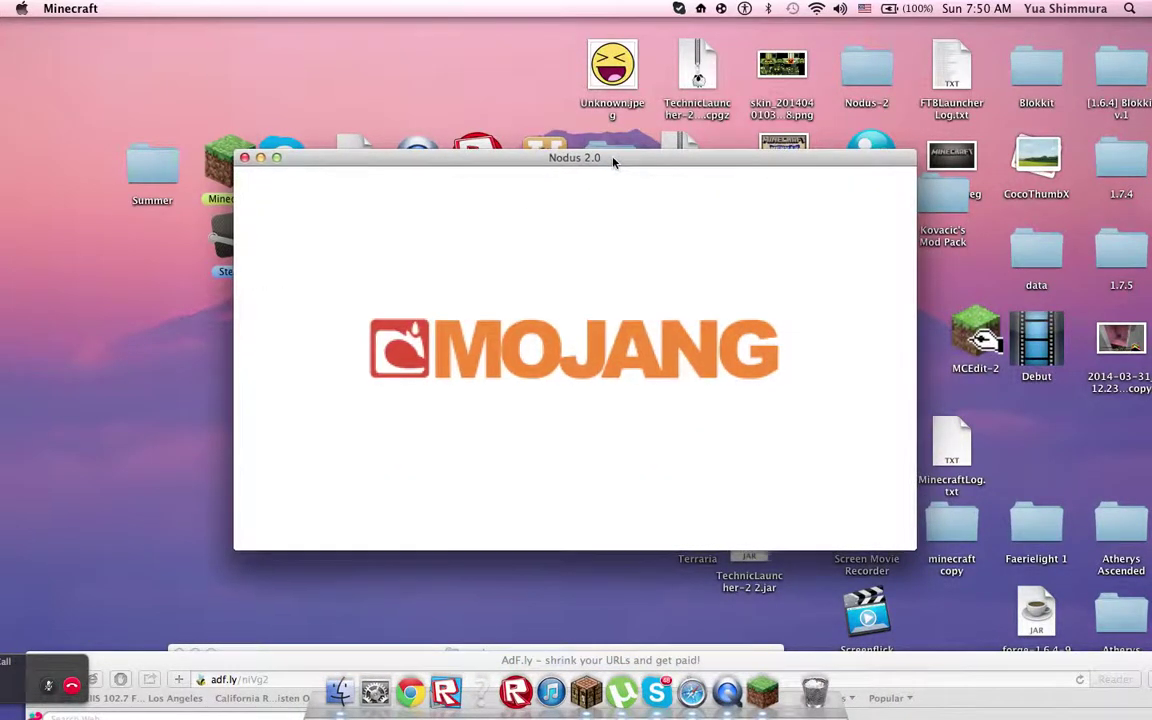
pyautogui.moveTo(613, 162); pyautogui.dragTo(621, 152)
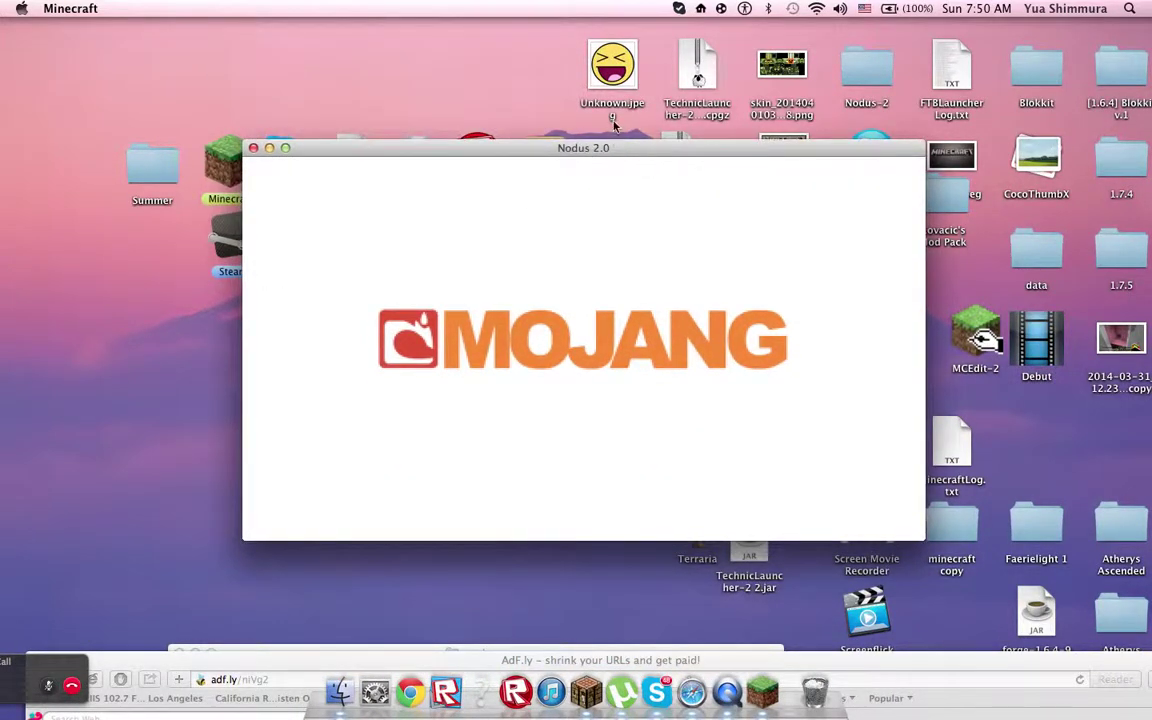
pyautogui.moveTo(536, 150); pyautogui.dragTo(542, 128)
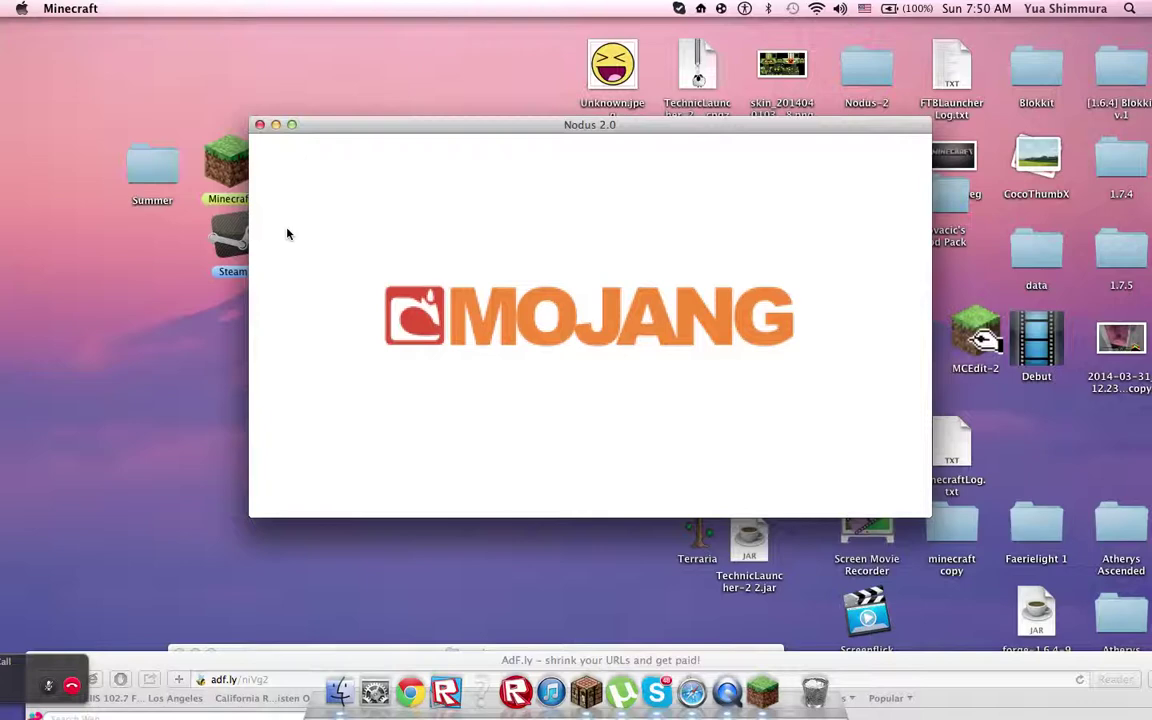
pyautogui.moveTo(346, 132)
pyautogui.mouseDown()
pyautogui.moveTo(353, 118)
pyautogui.moveTo(325, 140)
pyautogui.mouseUp()
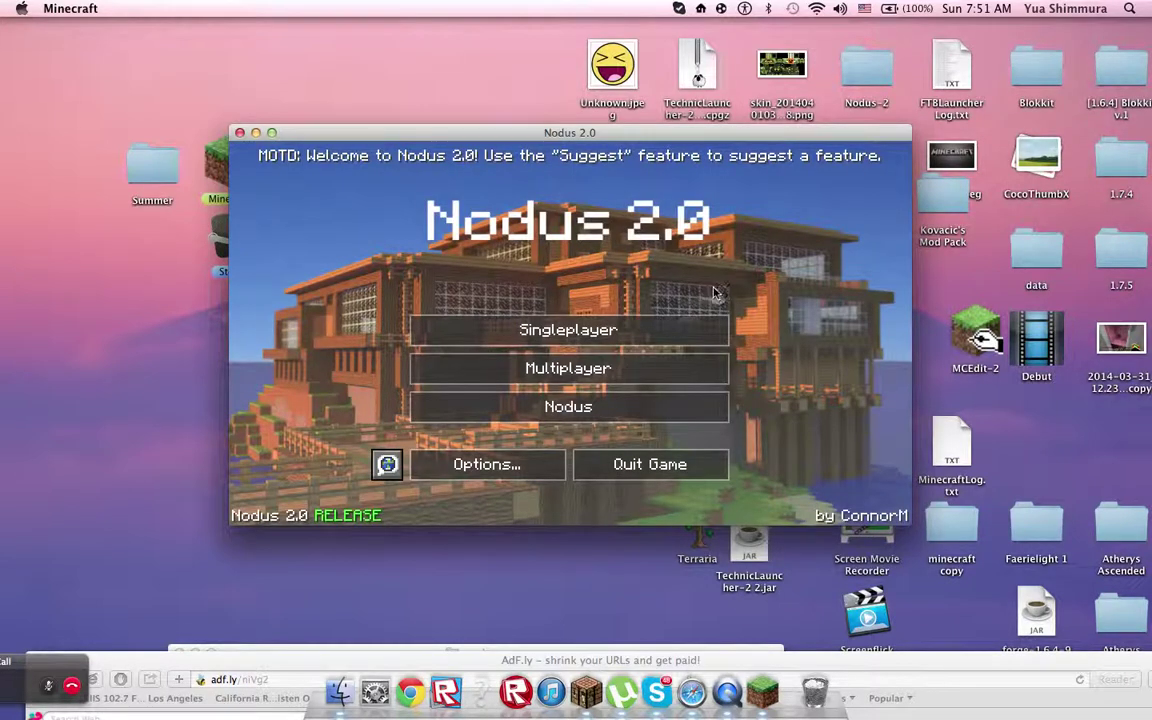
# In the multiplayer list, scroll to the bottom and join the Minecraft Server entry.
pyautogui.click(568, 369)
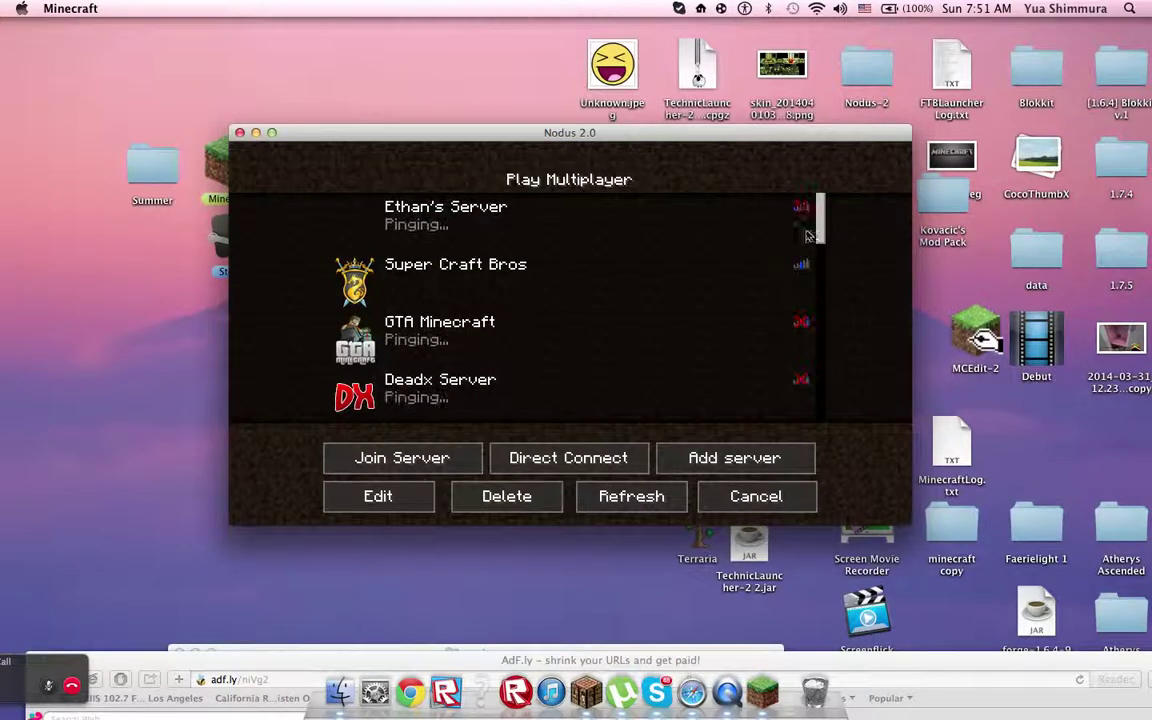
pyautogui.scroll(-1, 829, 318)
pyautogui.scroll(-10, 829, 318)
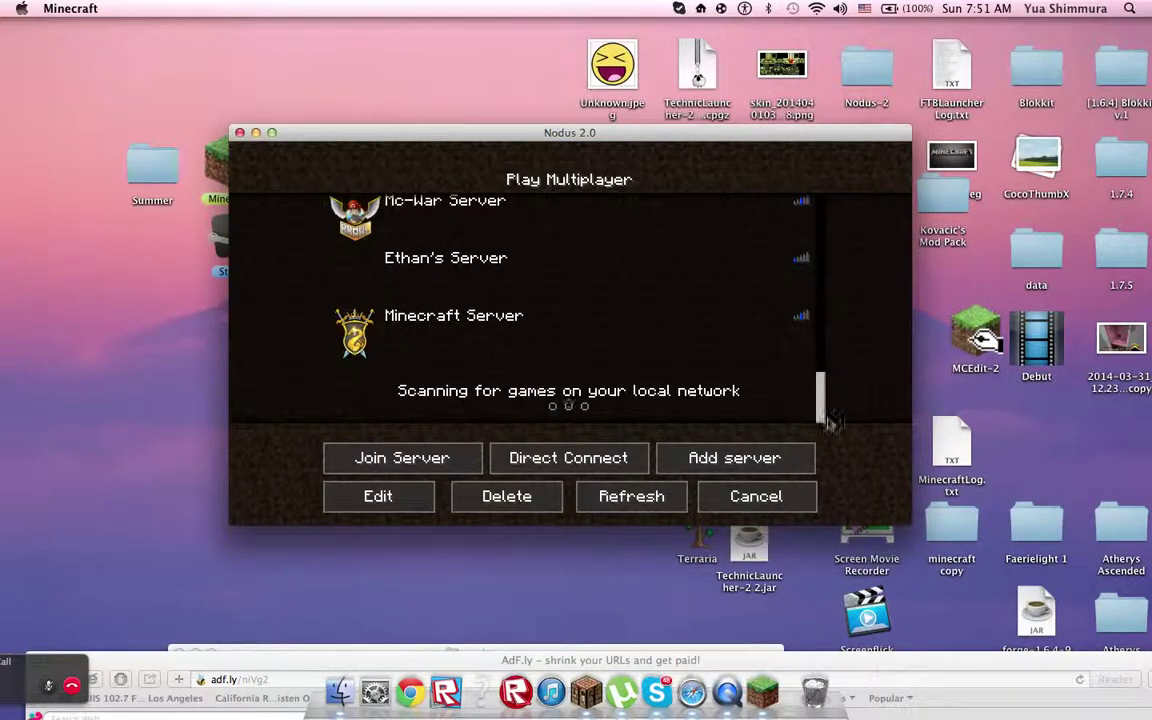
pyautogui.click(463, 330)
pyautogui.click(390, 455)
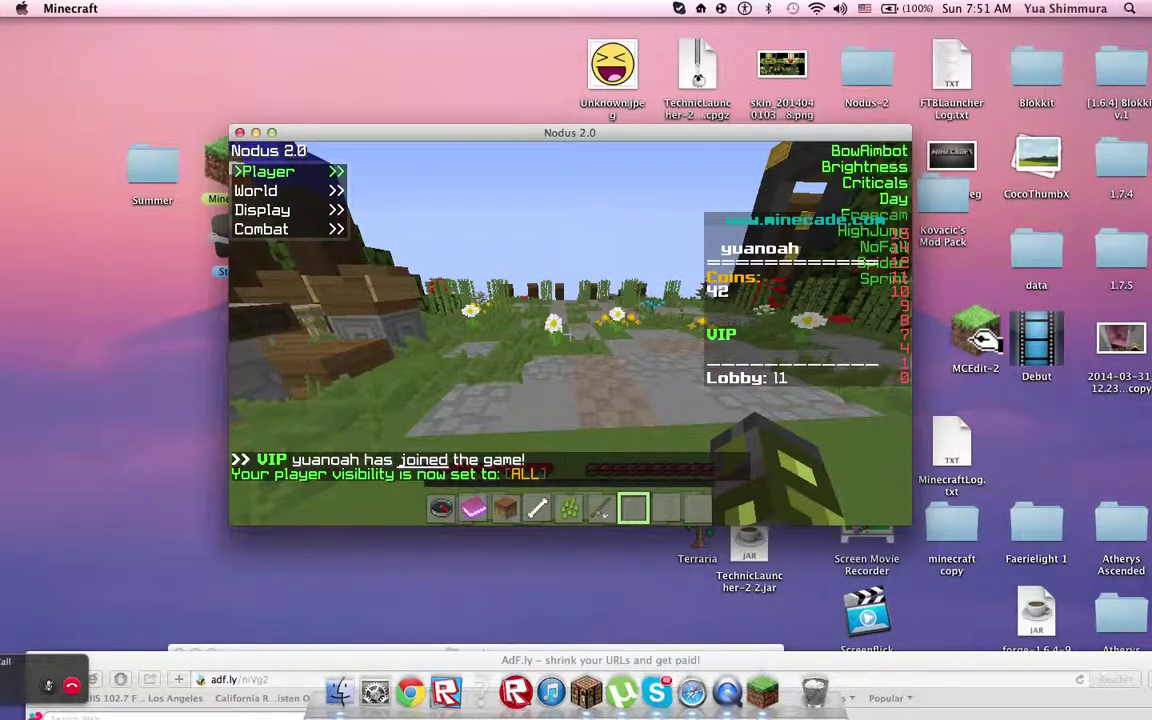
# Browse the Nodus hack categories, peek at the Combat list, and return to World.
pyautogui.press('Down')
pyautogui.press('Down')
pyautogui.press('Down')
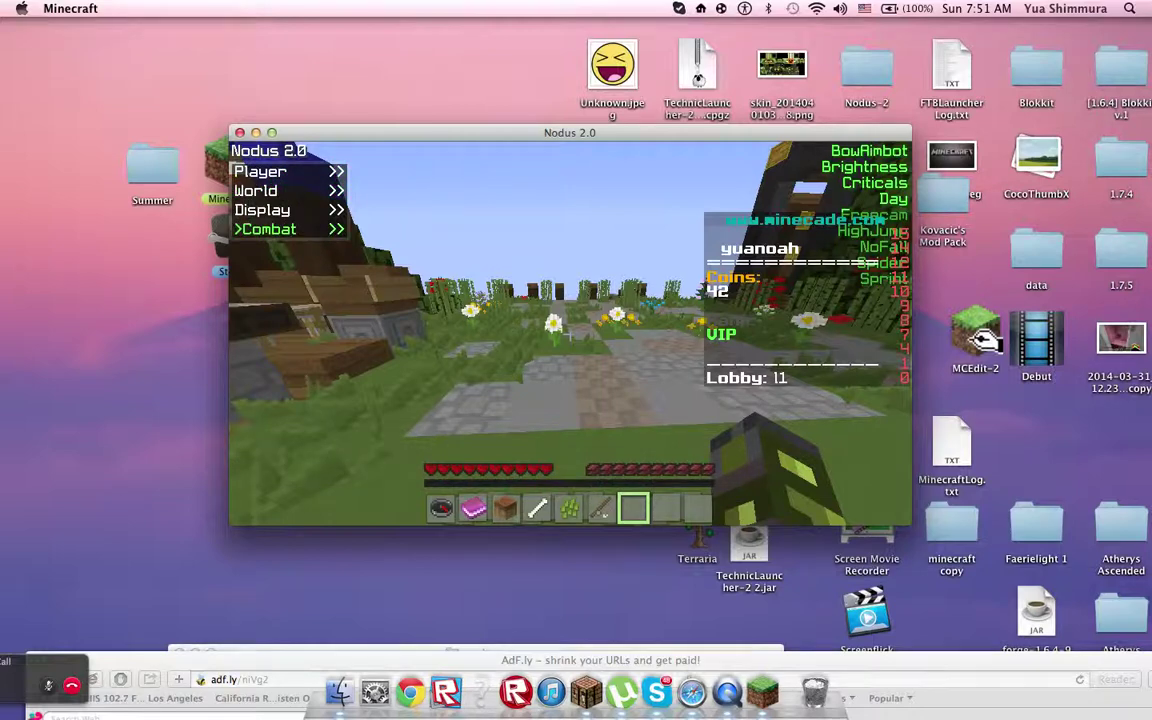
pyautogui.press('Up')
pyautogui.press('Up')
pyautogui.press('Down')
pyautogui.press('Down')
pyautogui.press('Right')
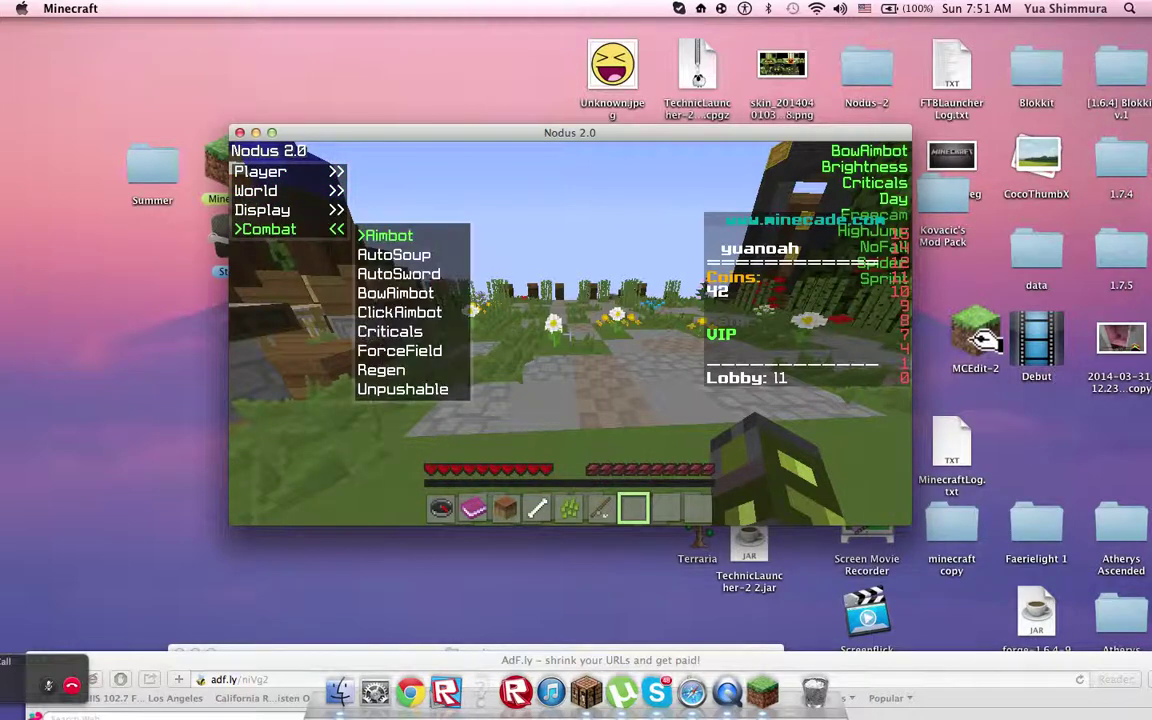
pyautogui.press('Left')
pyautogui.press('Up')
pyautogui.press('Up')
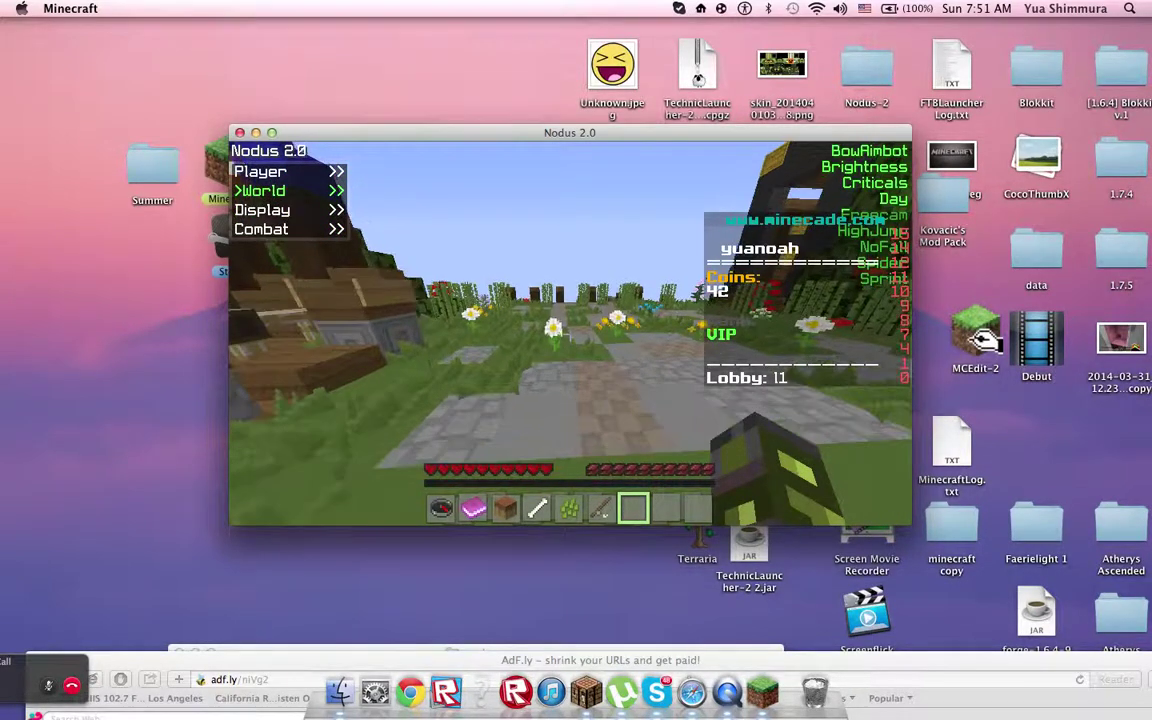
# Walk along the lobby path to the decorated building and around its wooden structure.
pyautogui.press('w')
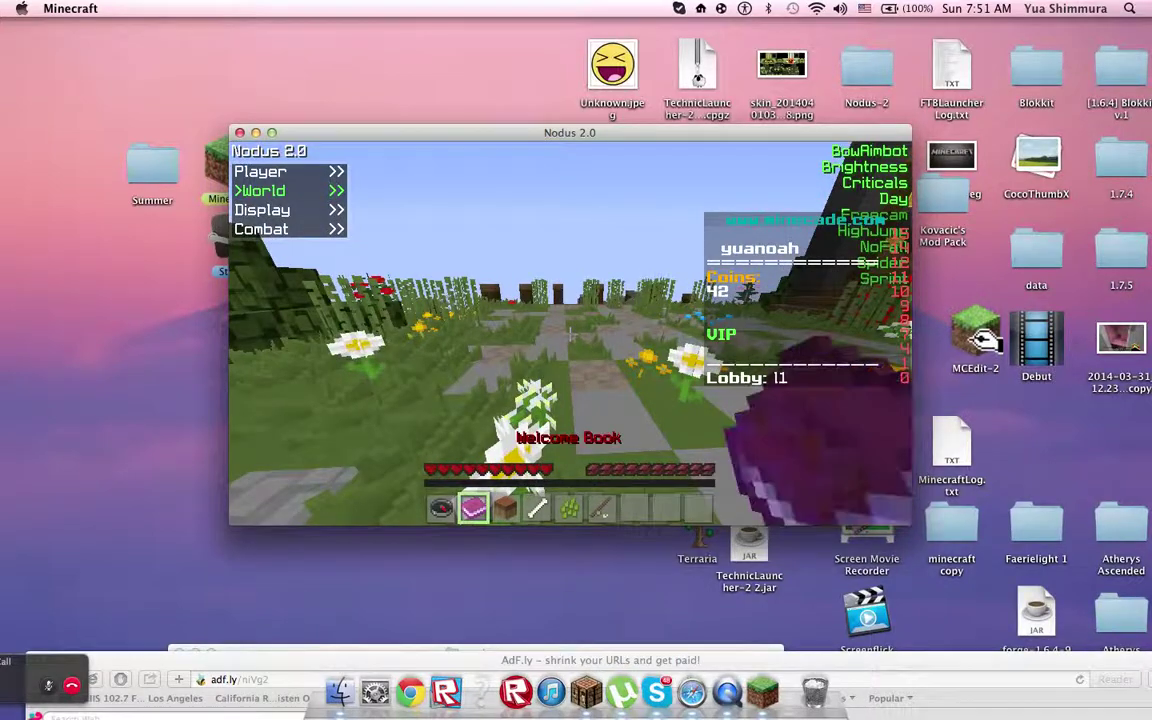
pyautogui.press('w')
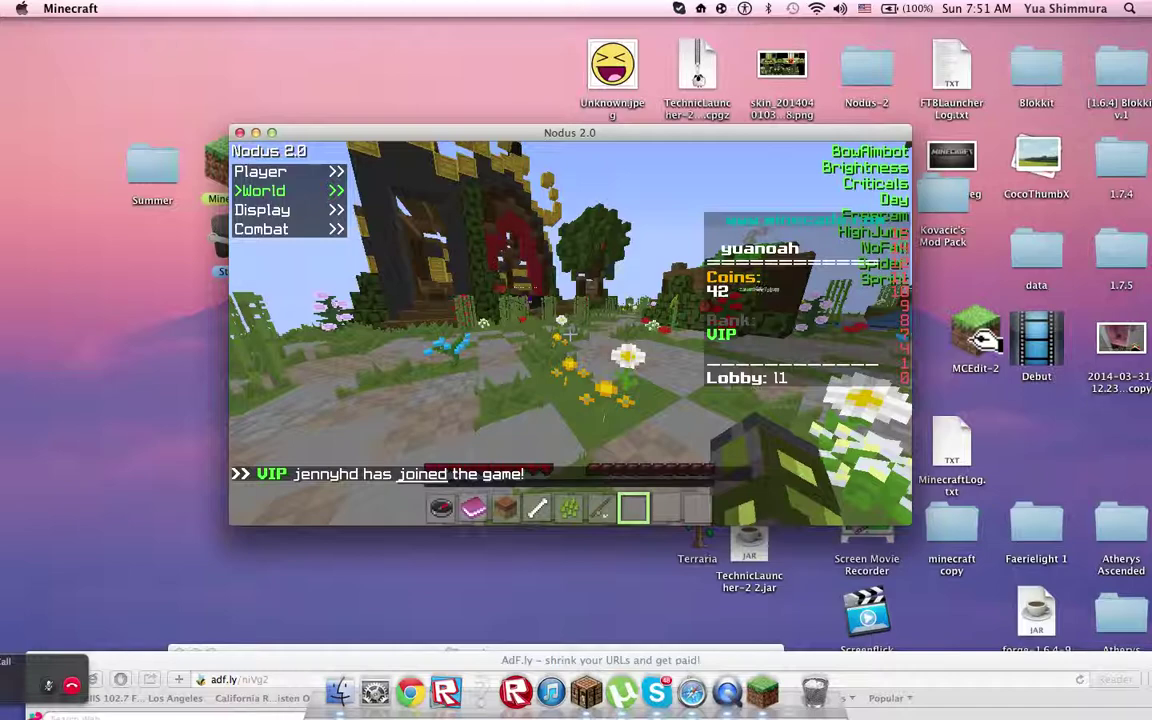
pyautogui.press('w')
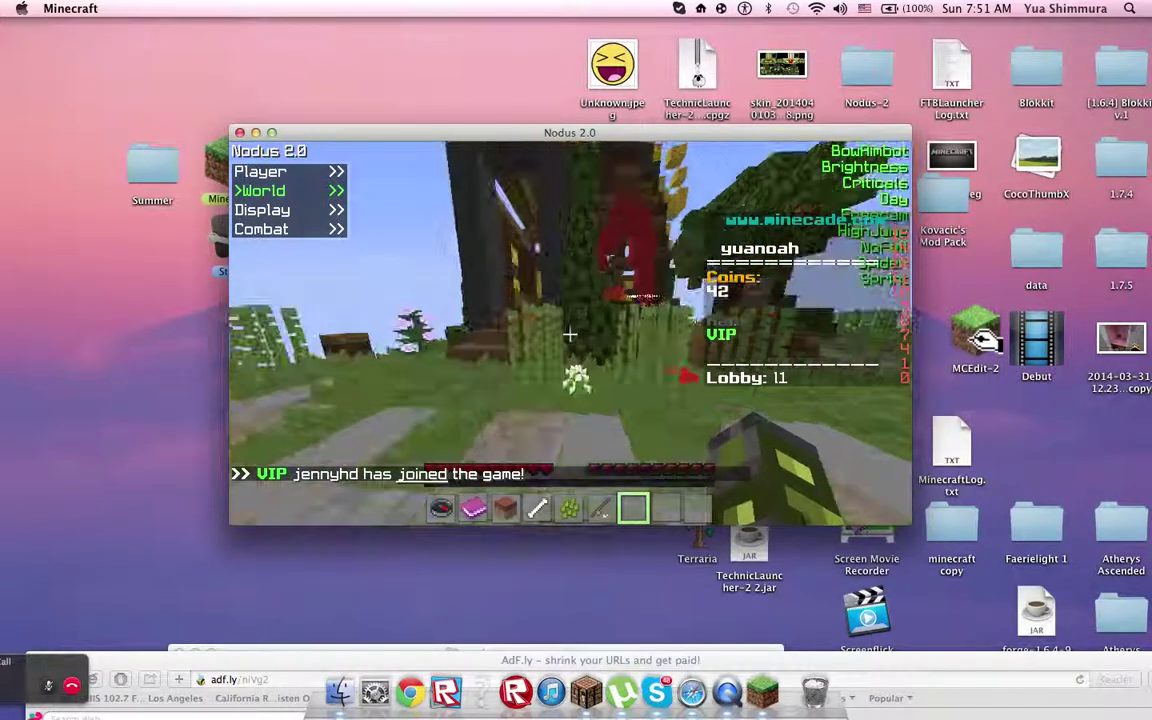
pyautogui.press('w')
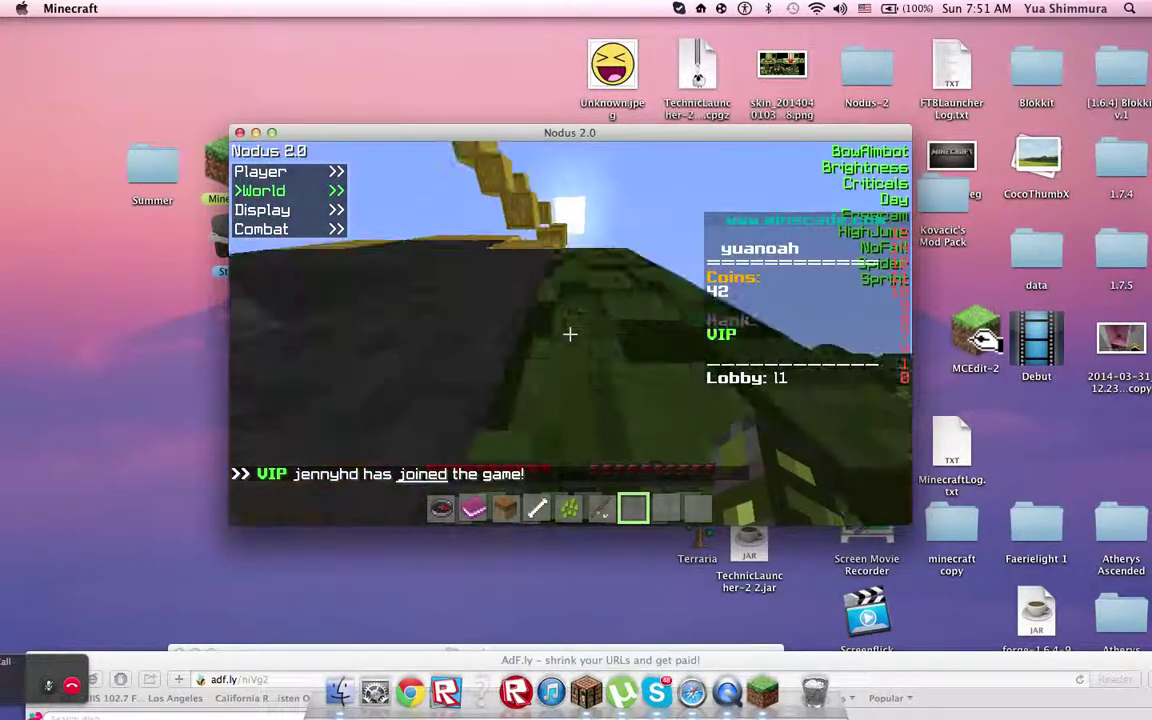
pyautogui.press('w')
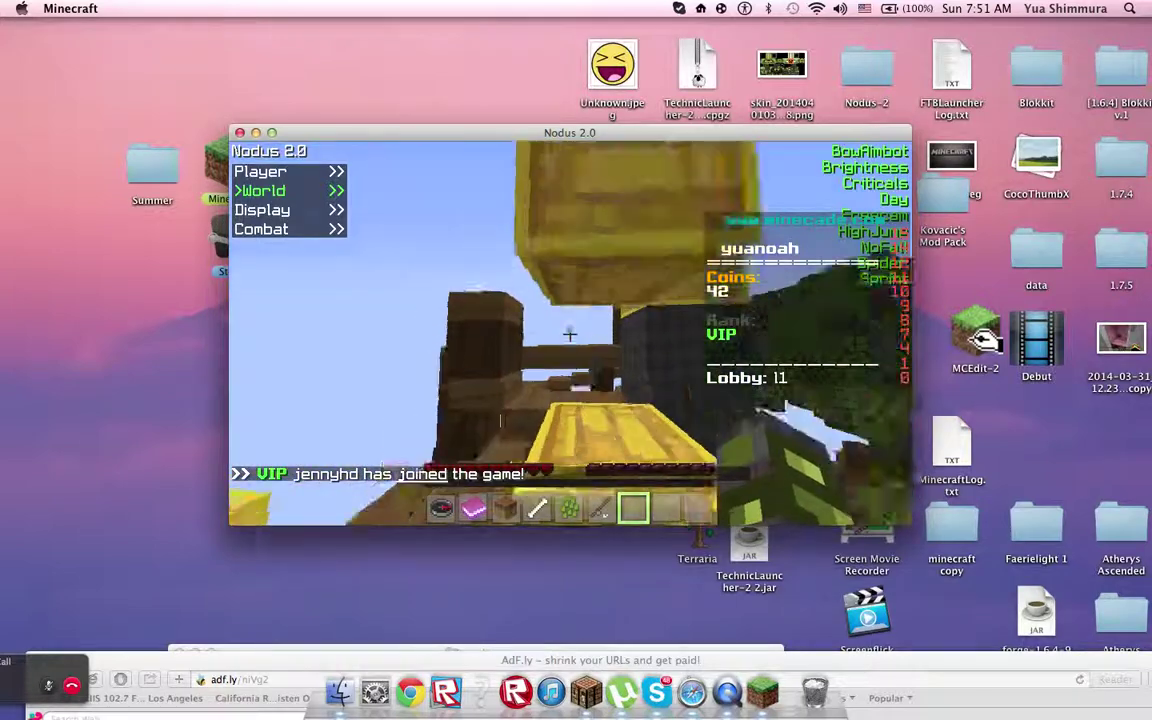
pyautogui.press('w')
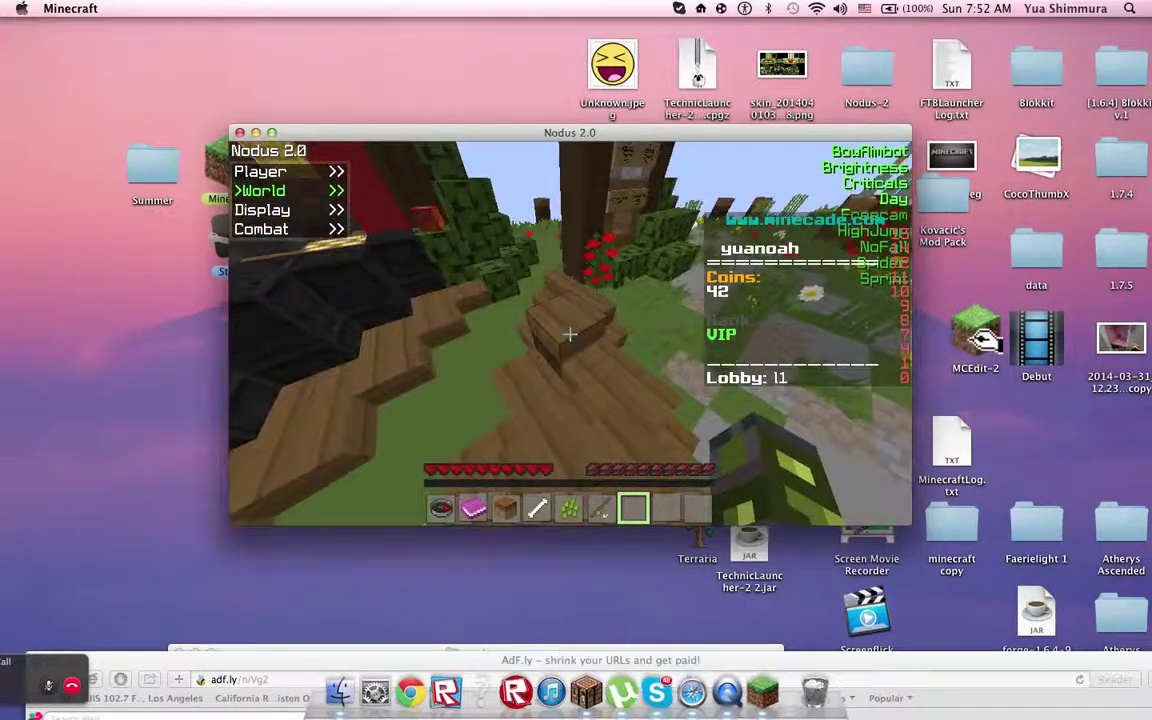
# Enable Flight and Freecam in the Nodus Player hacks, fly around, then bring up the Game menu.
pyautogui.press('Up')
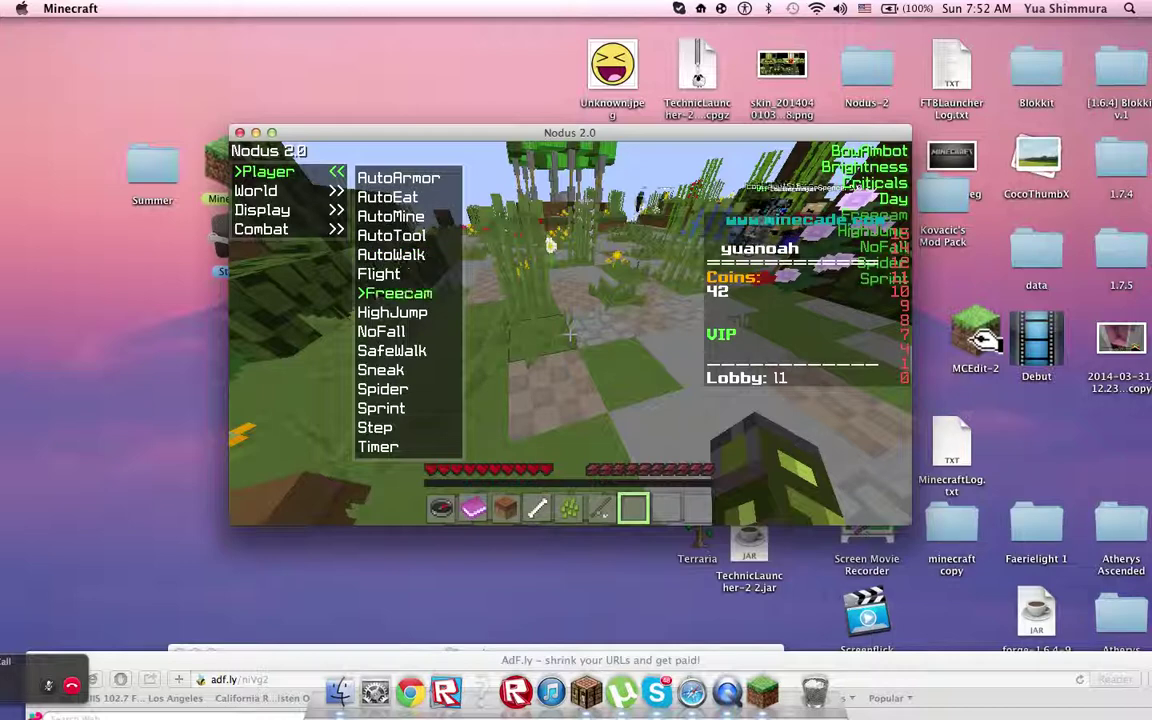
pyautogui.press('Left')
pyautogui.press('Down')
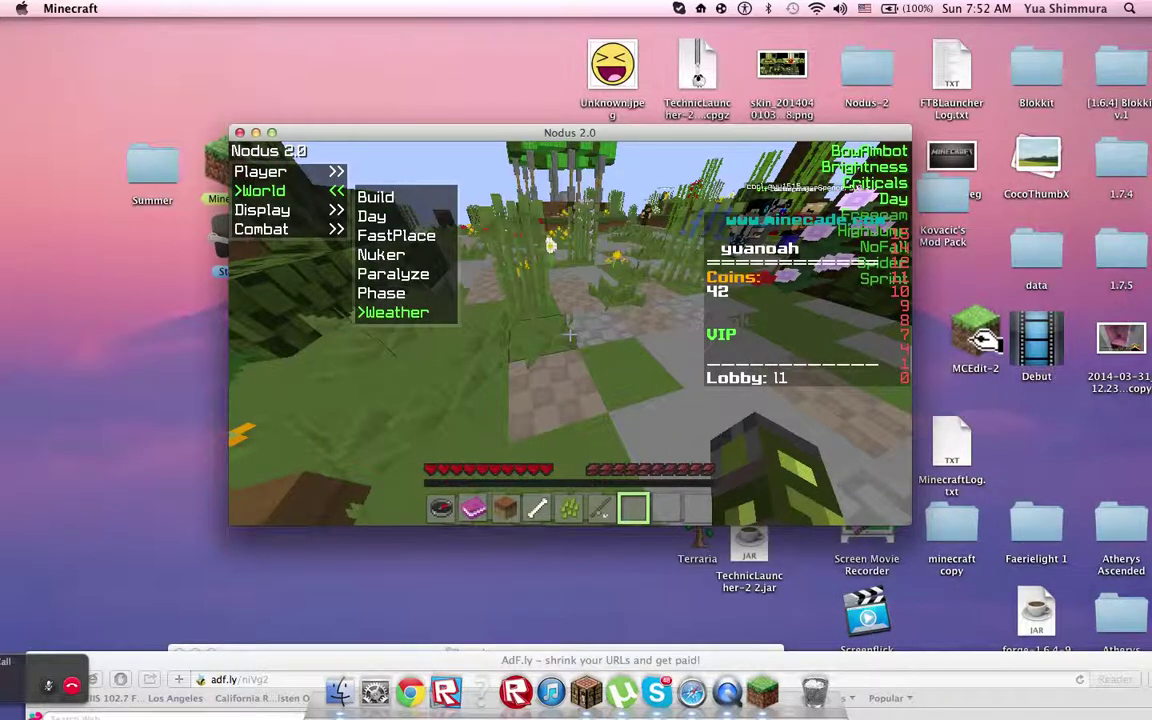
pyautogui.press('Up')
pyautogui.press('Right')
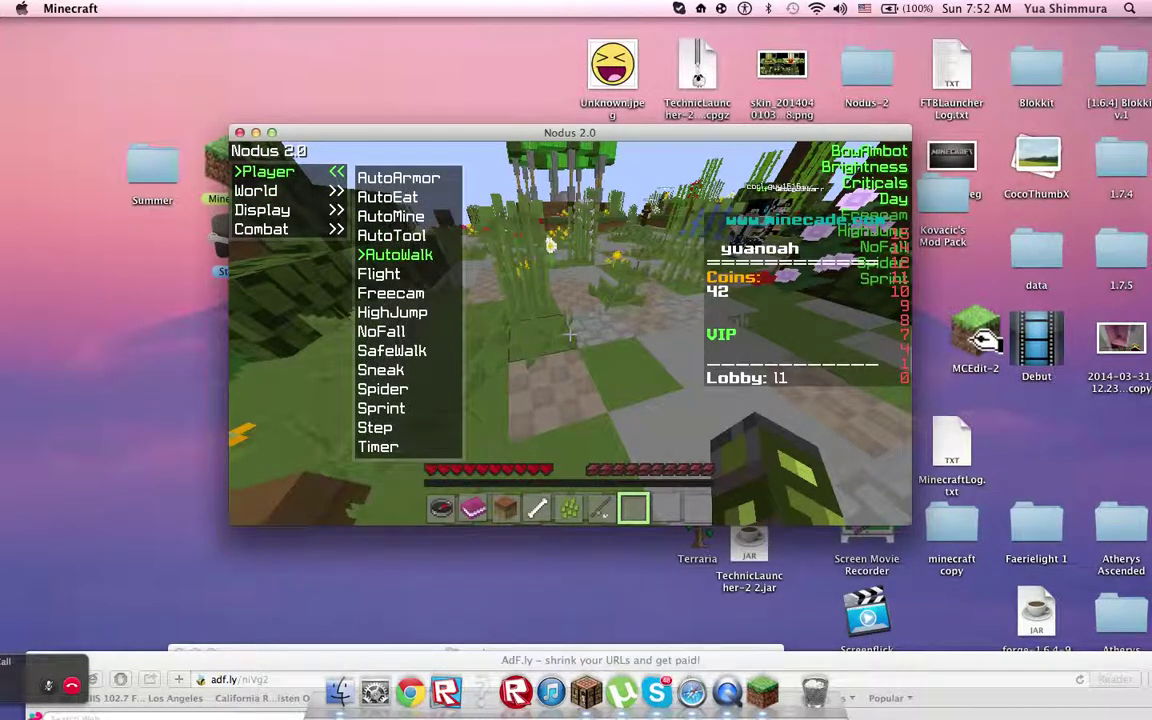
pyautogui.press('Right')
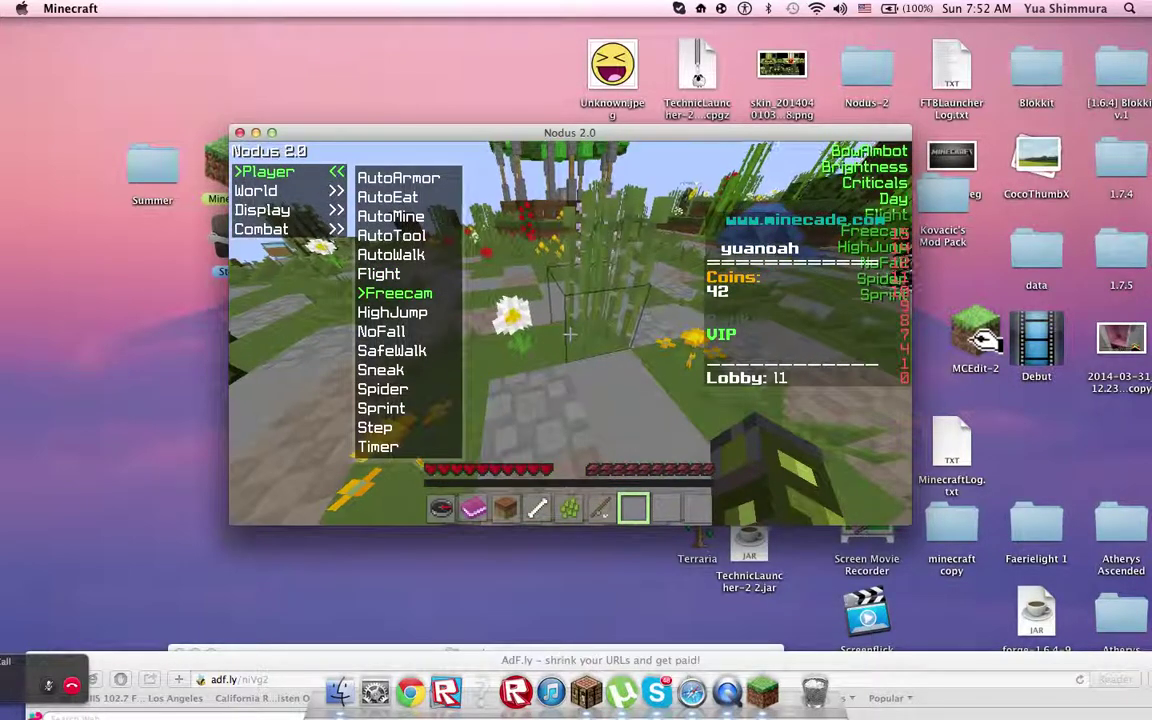
pyautogui.press('Right')
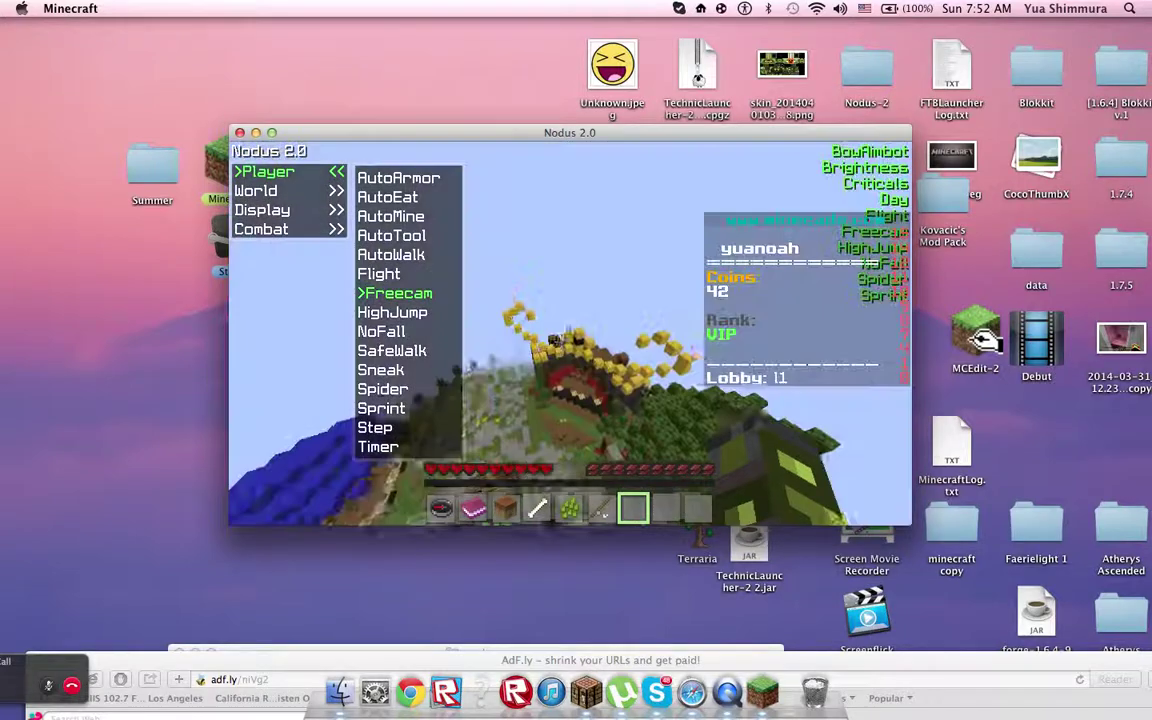
pyautogui.press('Return')
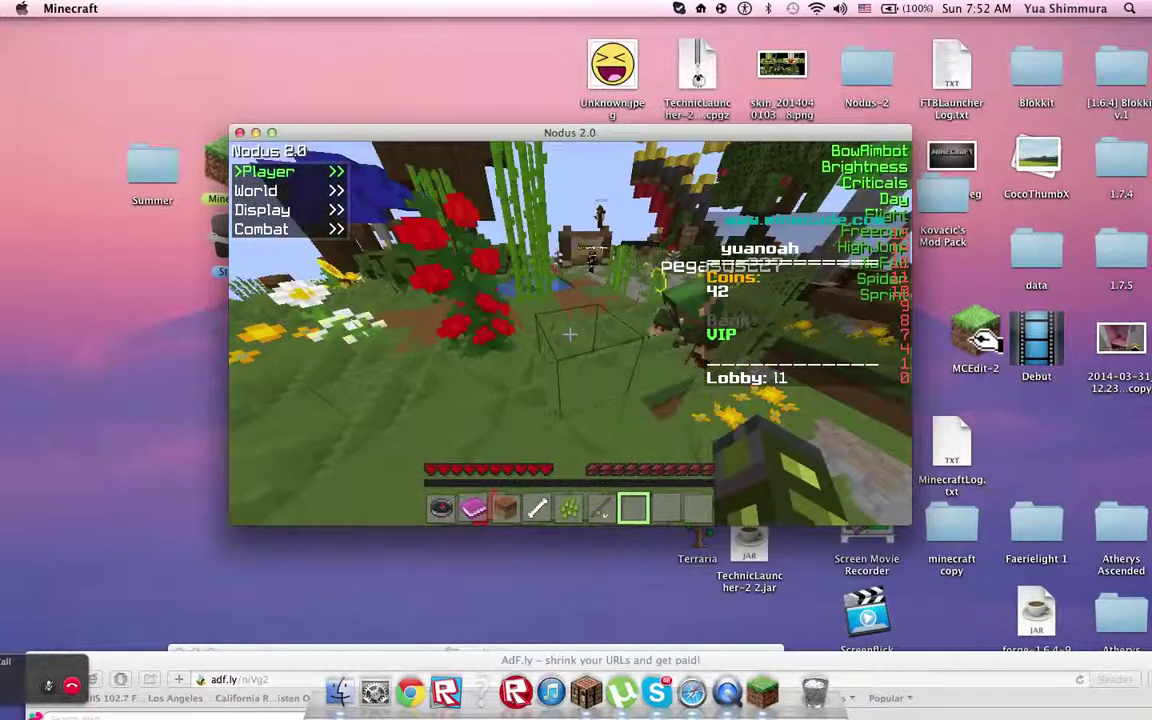
pyautogui.press('Escape')
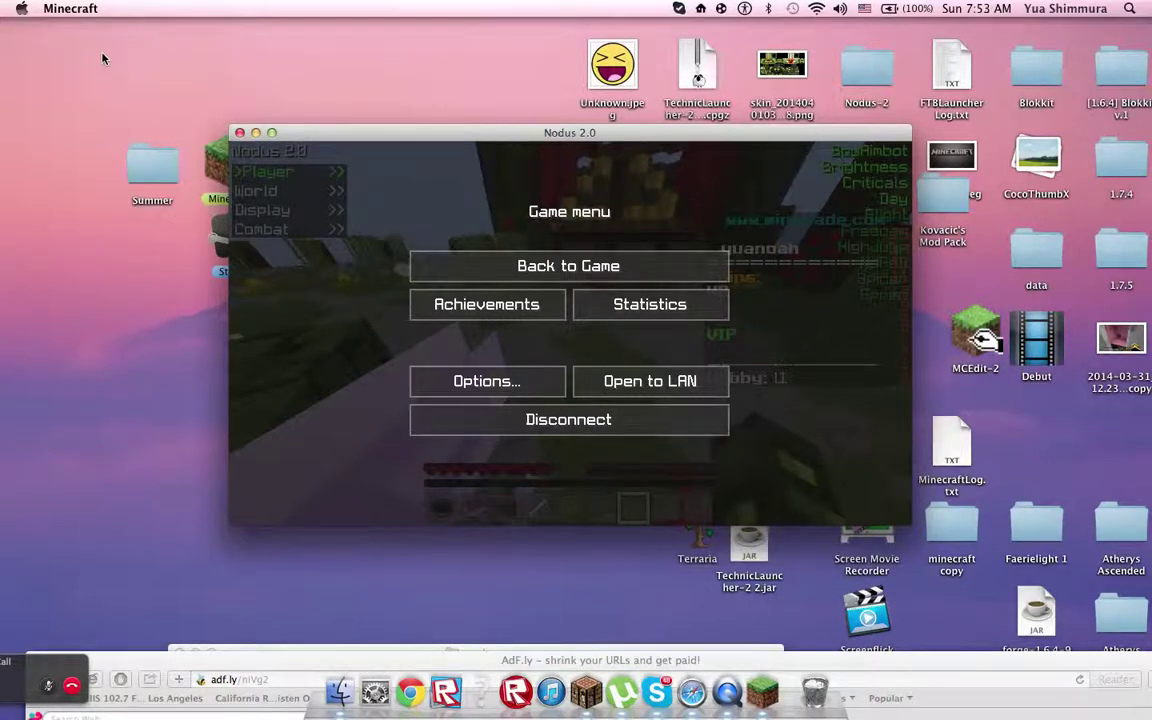
pyautogui.press('ctrl+super+Escape')
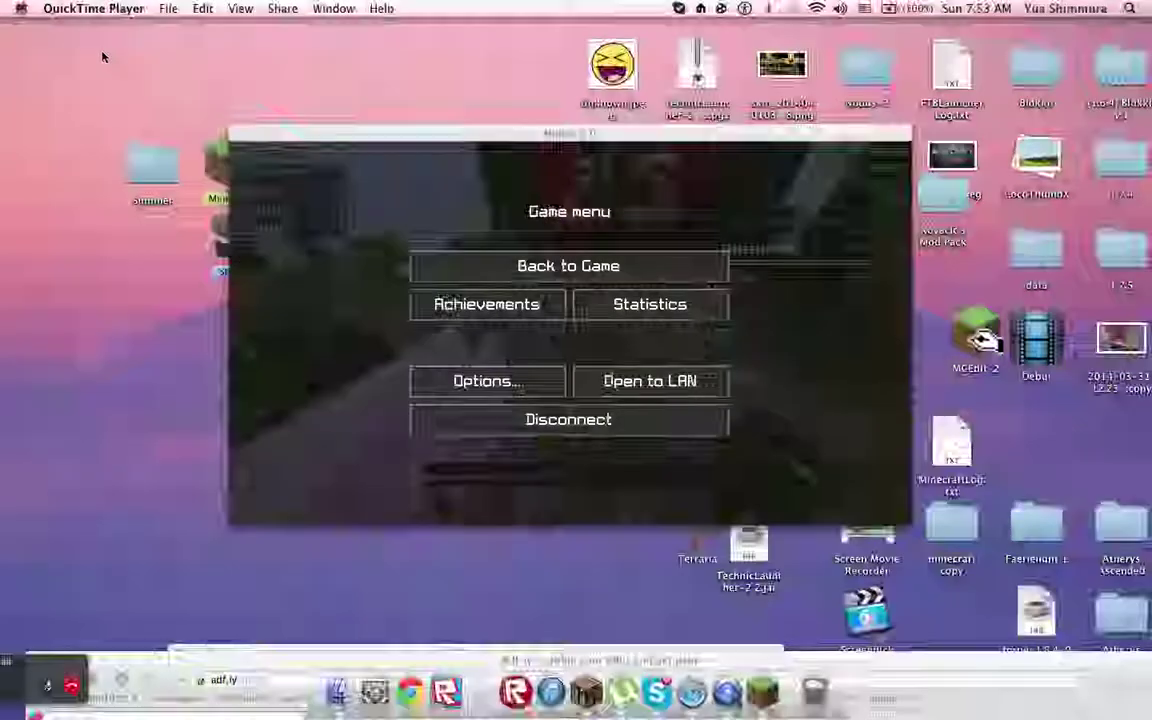